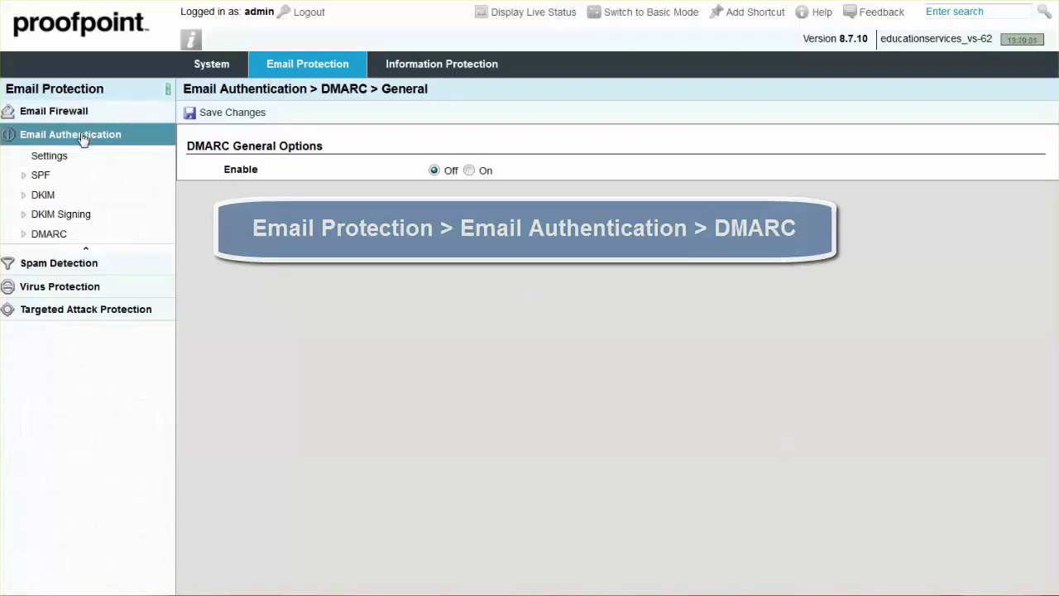
Expand the DMARC settings and switch DMARC processing Enable to On.
left_click(53, 236)
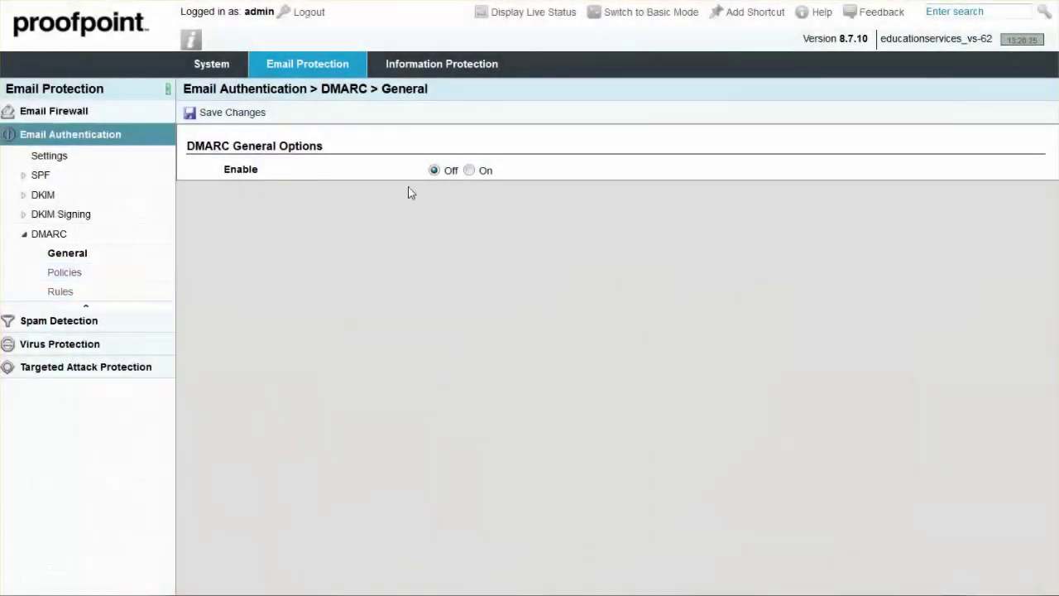
left_click(469, 171)
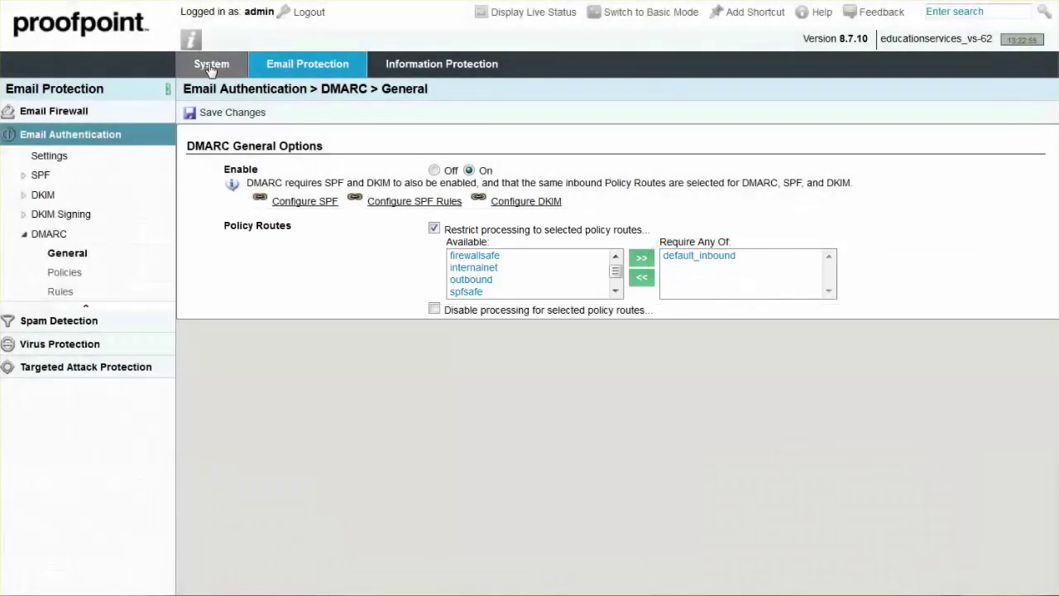
Go to System, expand Quarantine and open its Folders list.
left_click(211, 66)
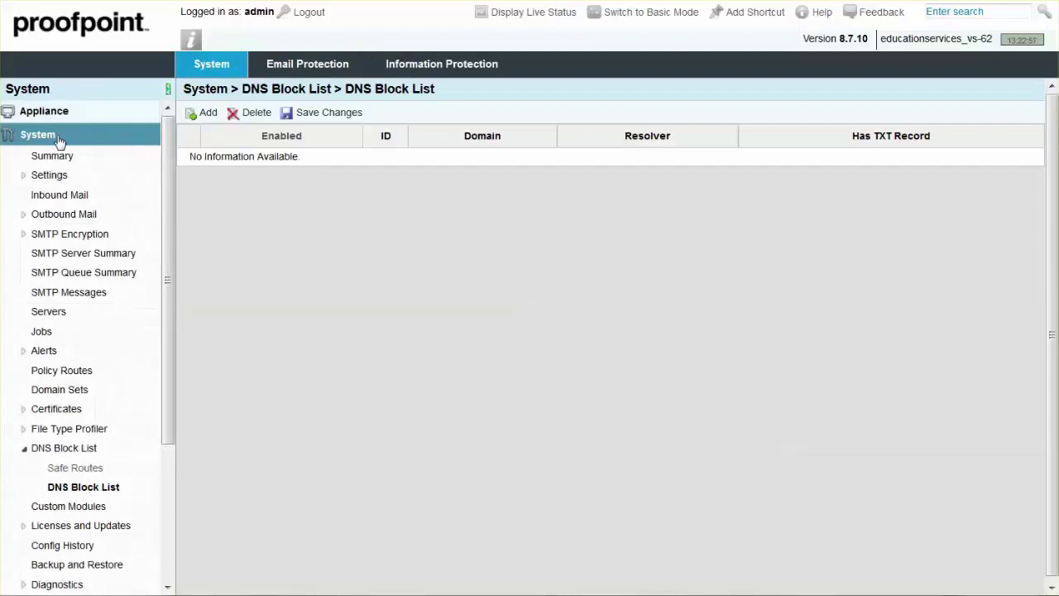
left_click(56, 143)
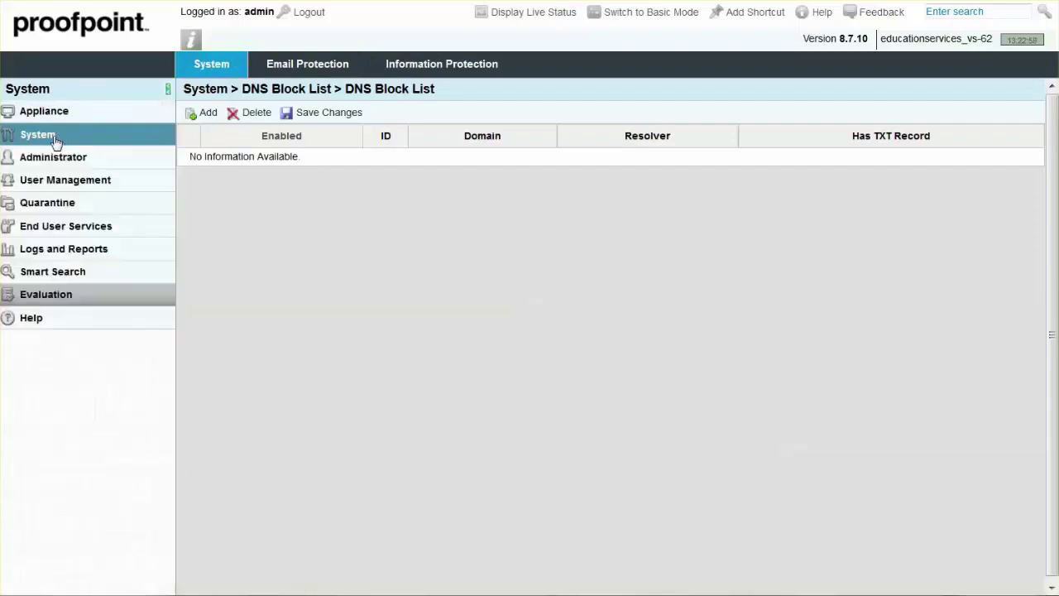
left_click(53, 207)
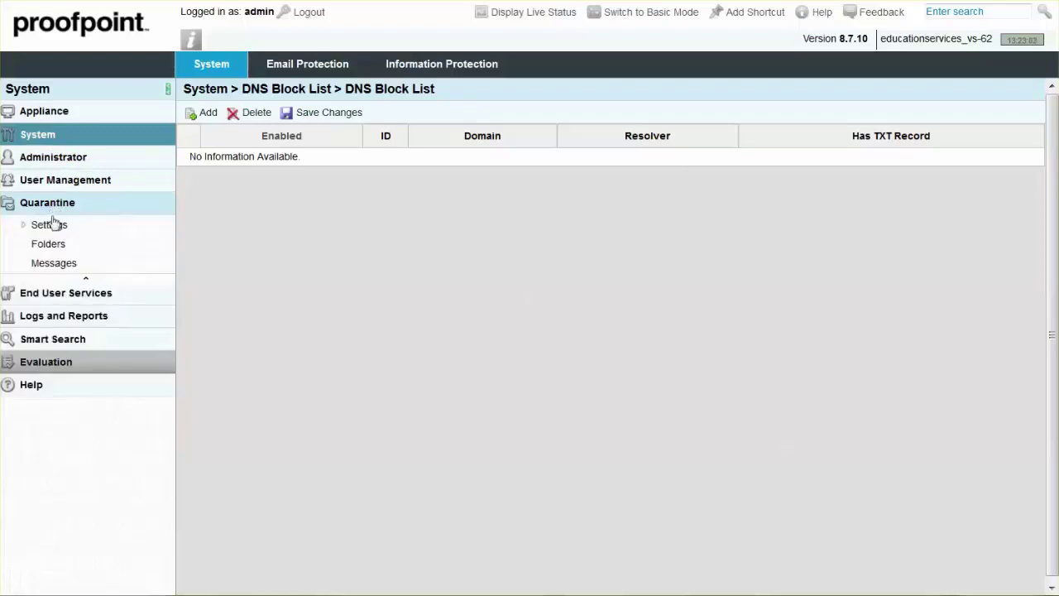
left_click(51, 245)
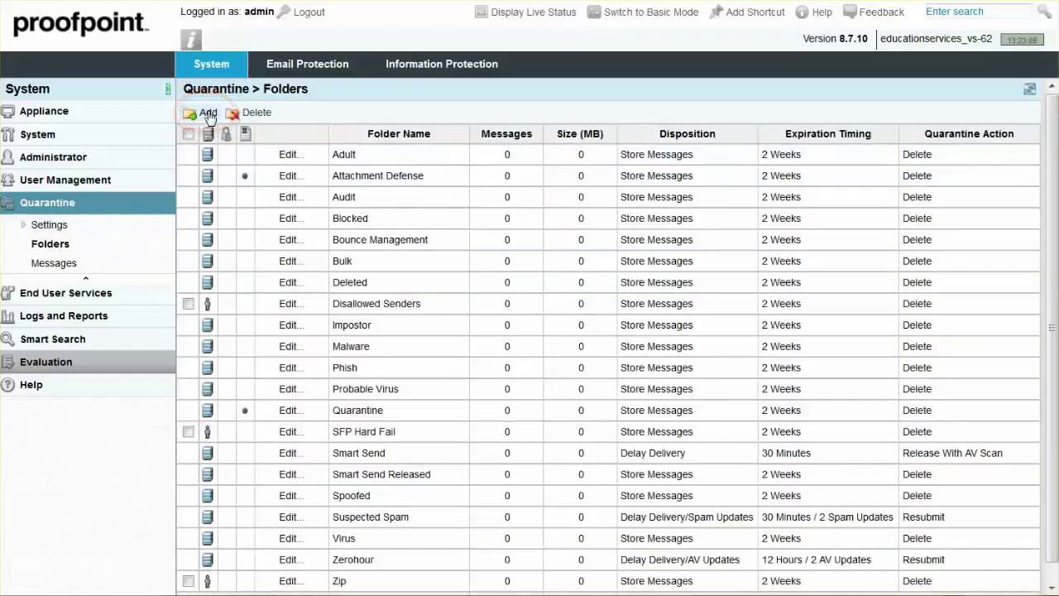
Add a quarantine folder named 'DMARC Failures' that keeps messages for 2 weeks.
left_click(209, 115)
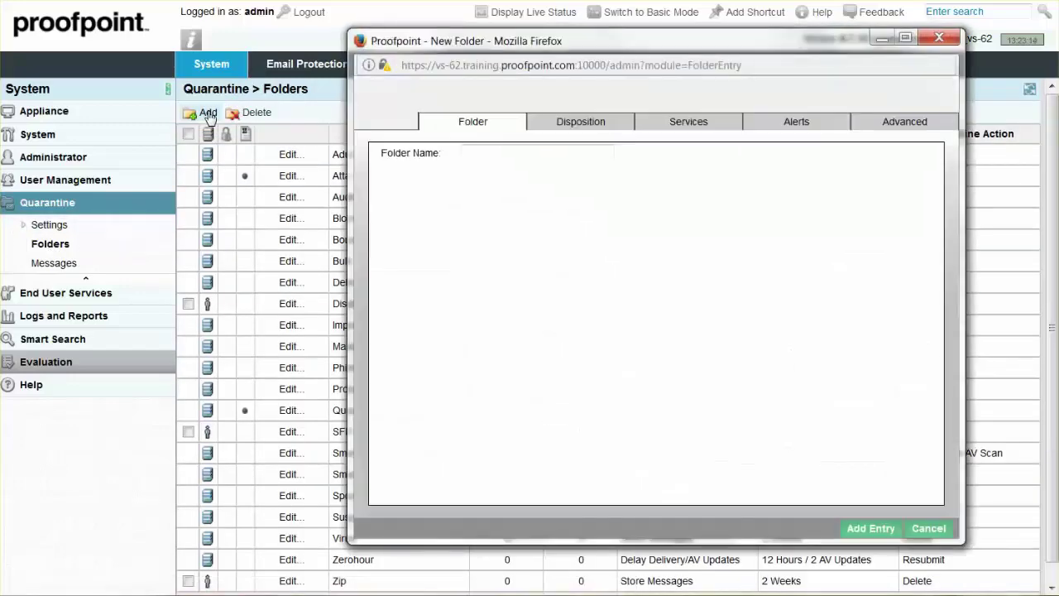
left_click(466, 150)
type("DMARC")
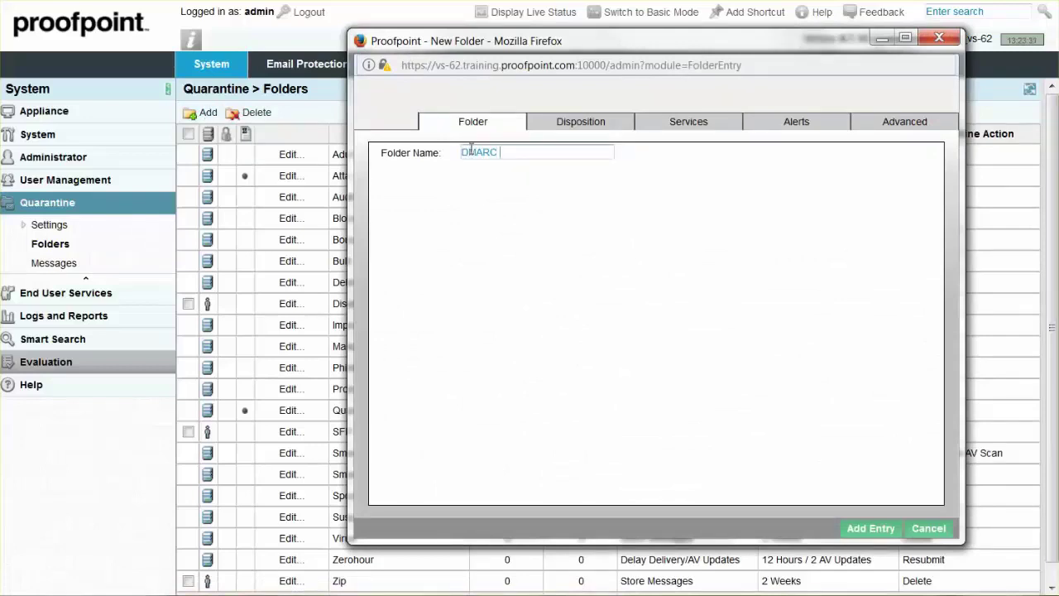
type(" Failures")
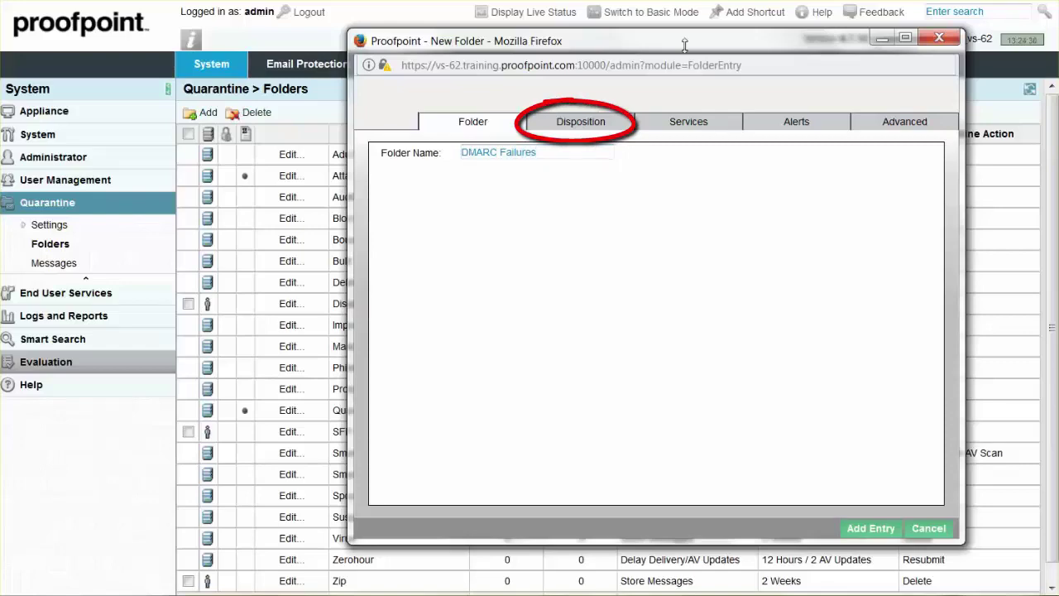
left_click(596, 123)
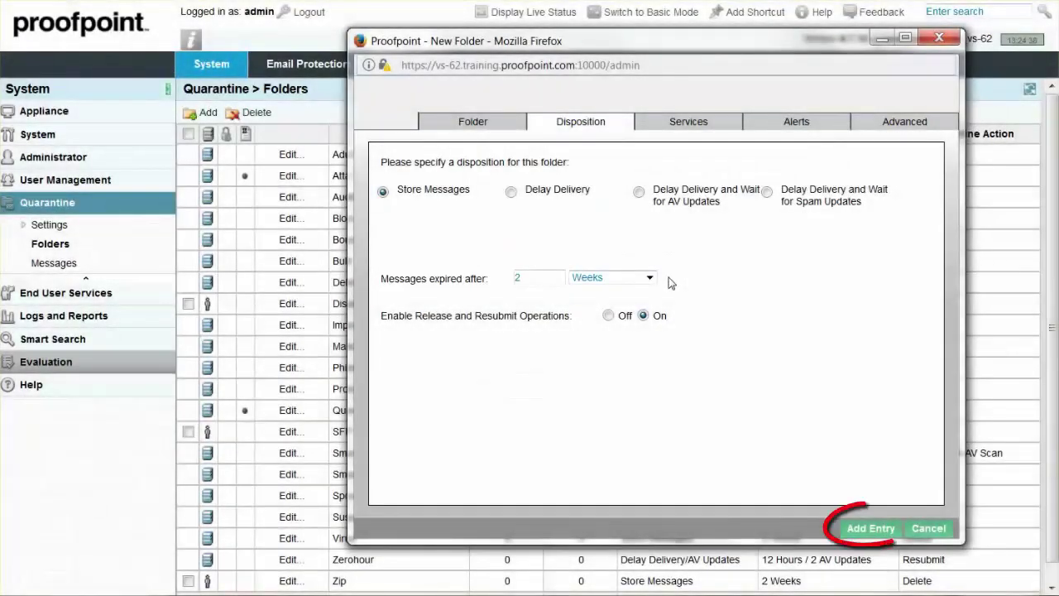
left_click(891, 535)
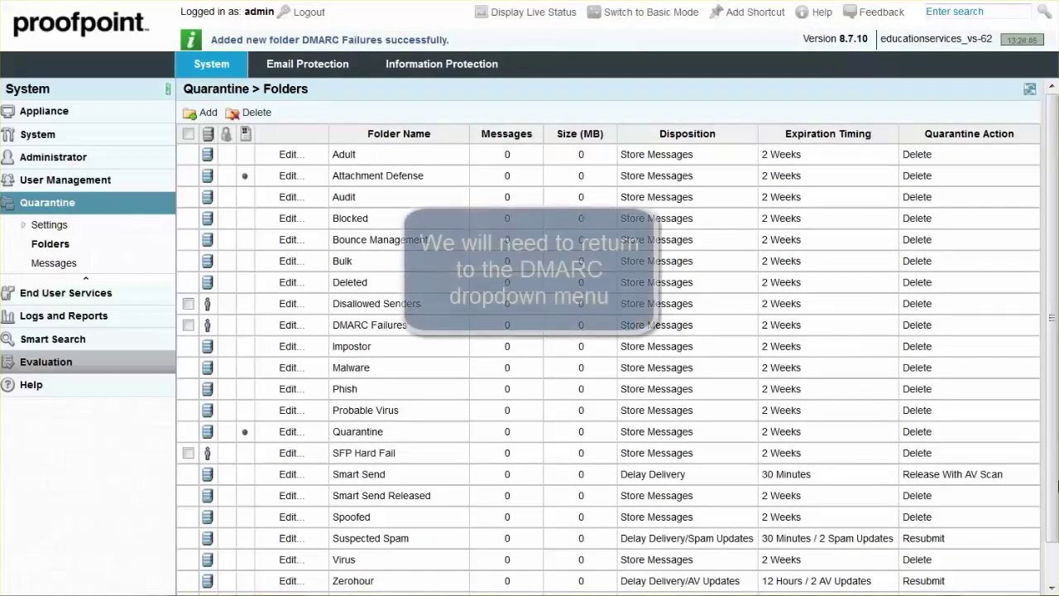
Go to Email Protection > DMARC > Policies and open the default policy's rules.
left_click(62, 204)
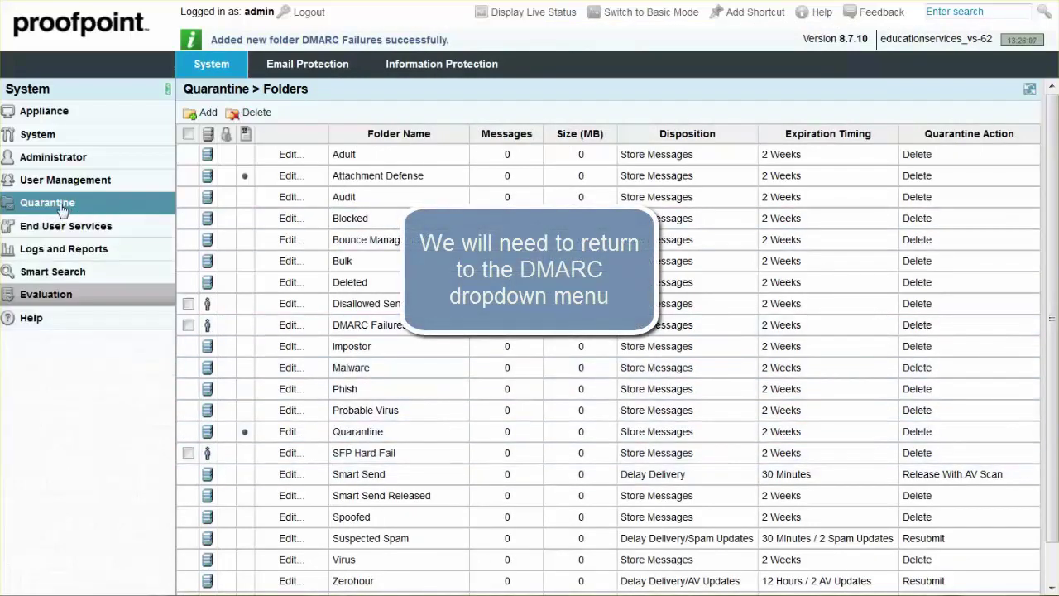
left_click(281, 71)
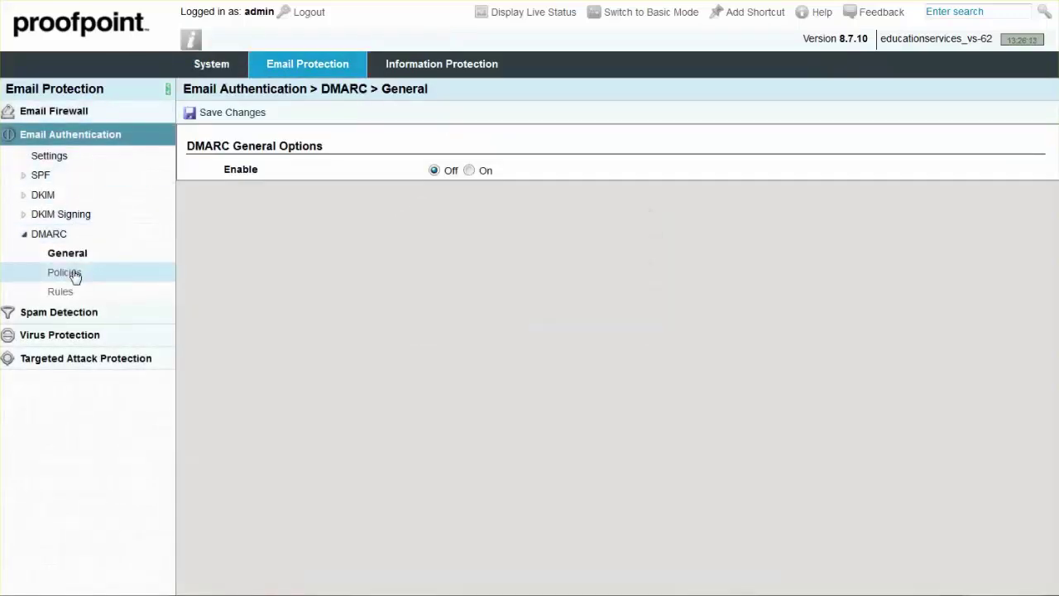
left_click(65, 272)
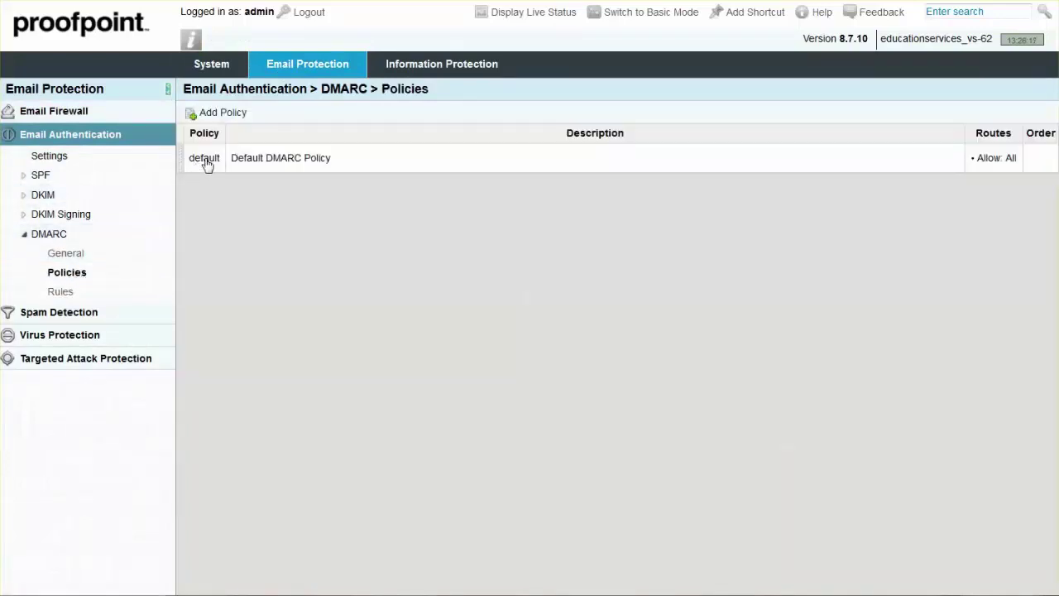
left_click(204, 158)
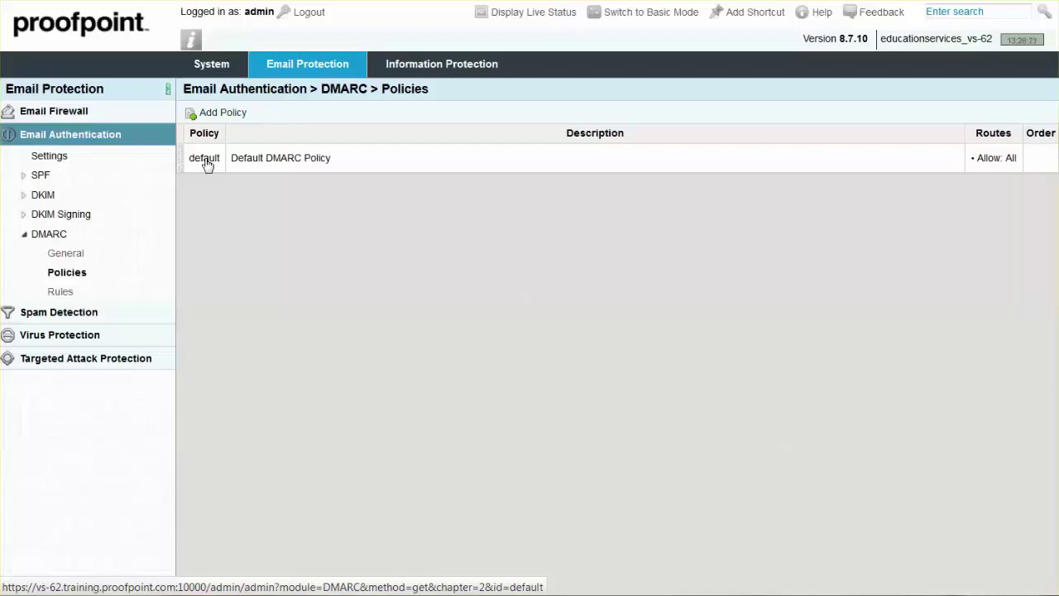
left_click(205, 160)
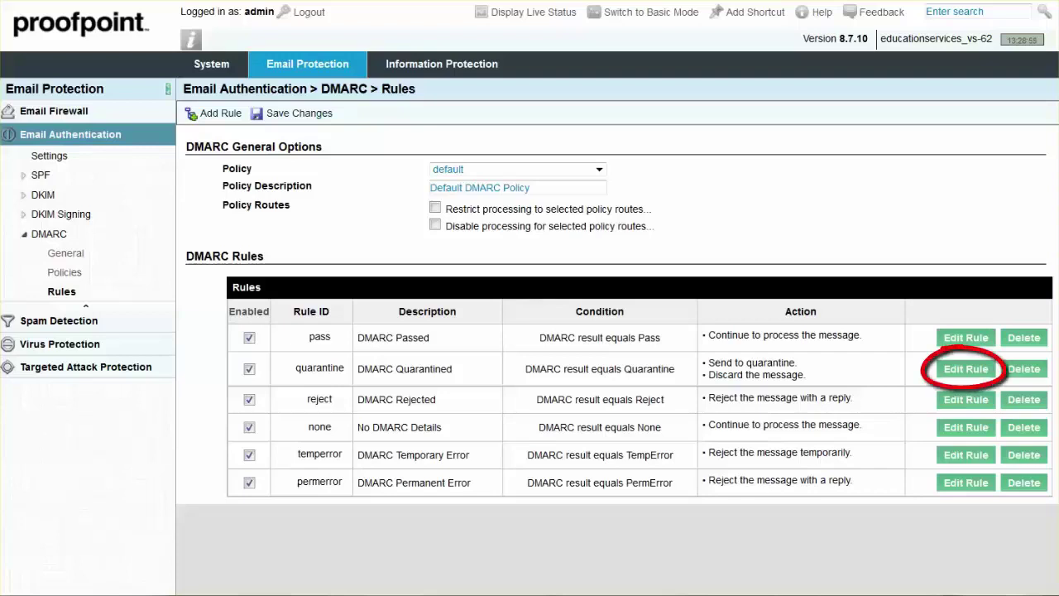
Set the quarantine rule to folder DMARC Failures with Continue delivery, and save.
left_click(958, 375)
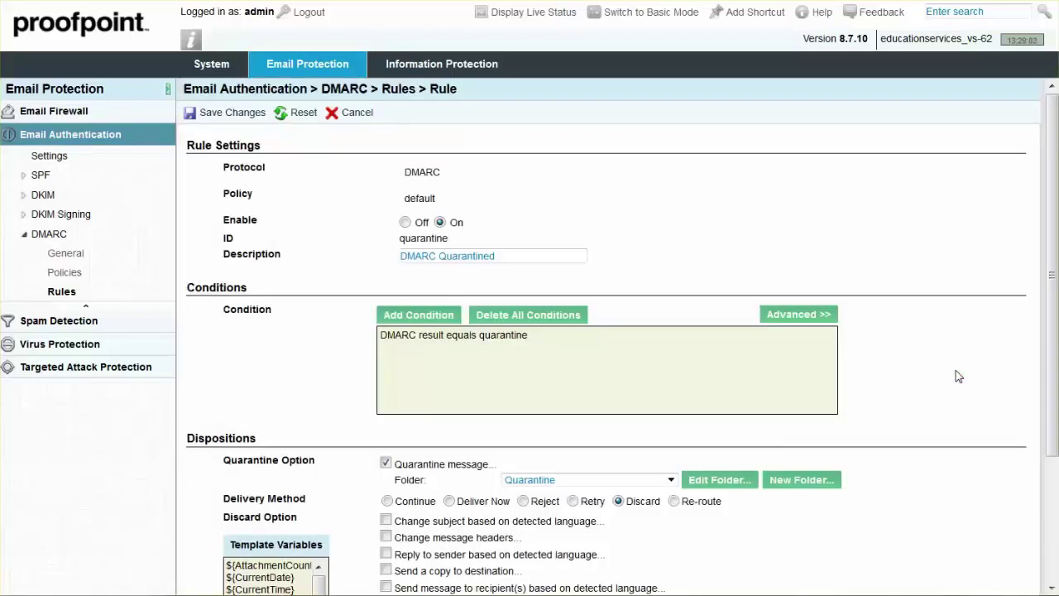
left_click(580, 480)
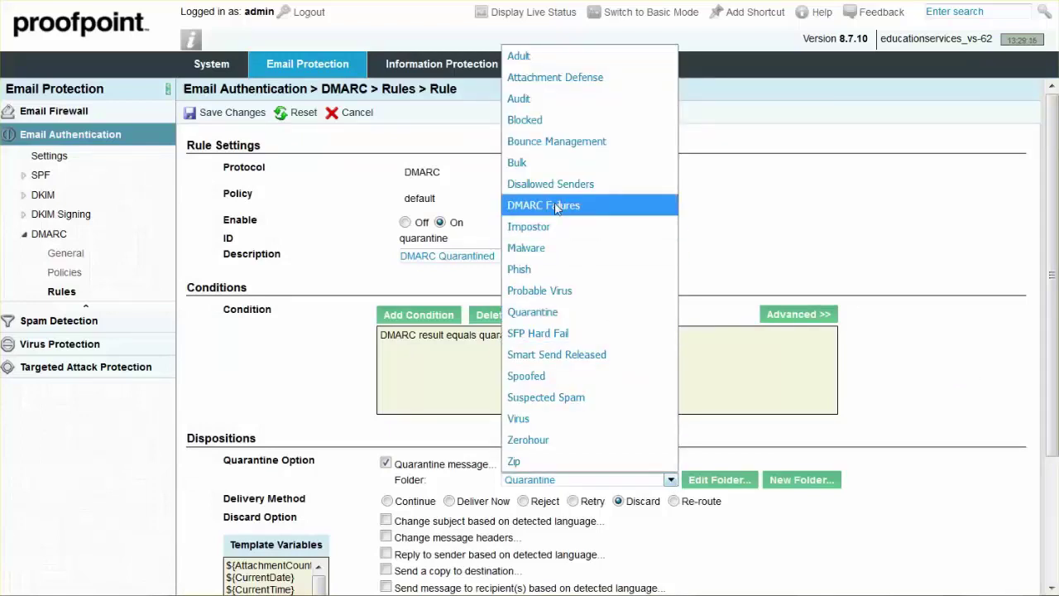
left_click(600, 209)
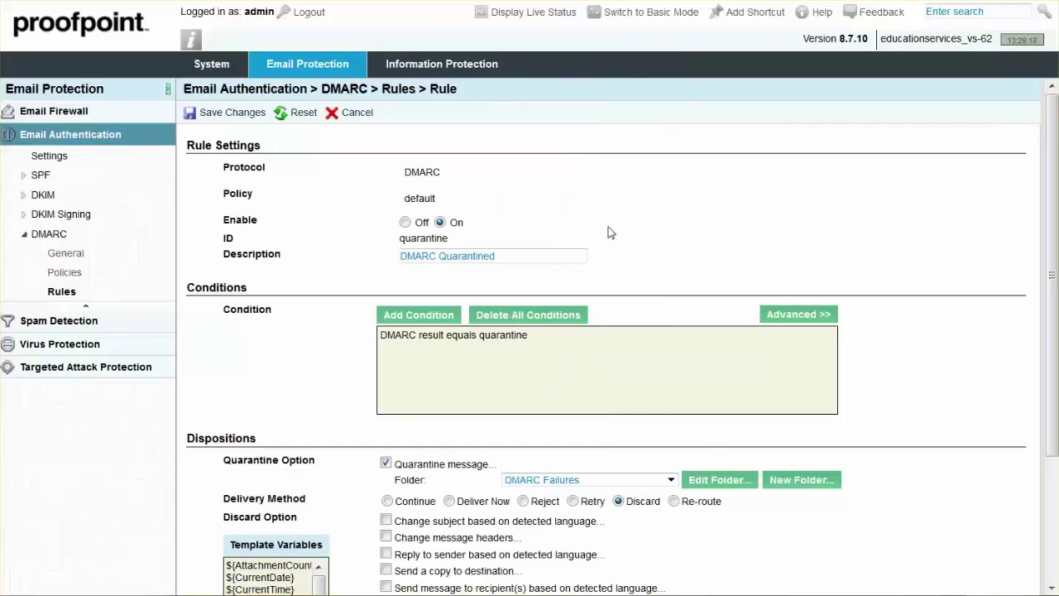
left_click(387, 502)
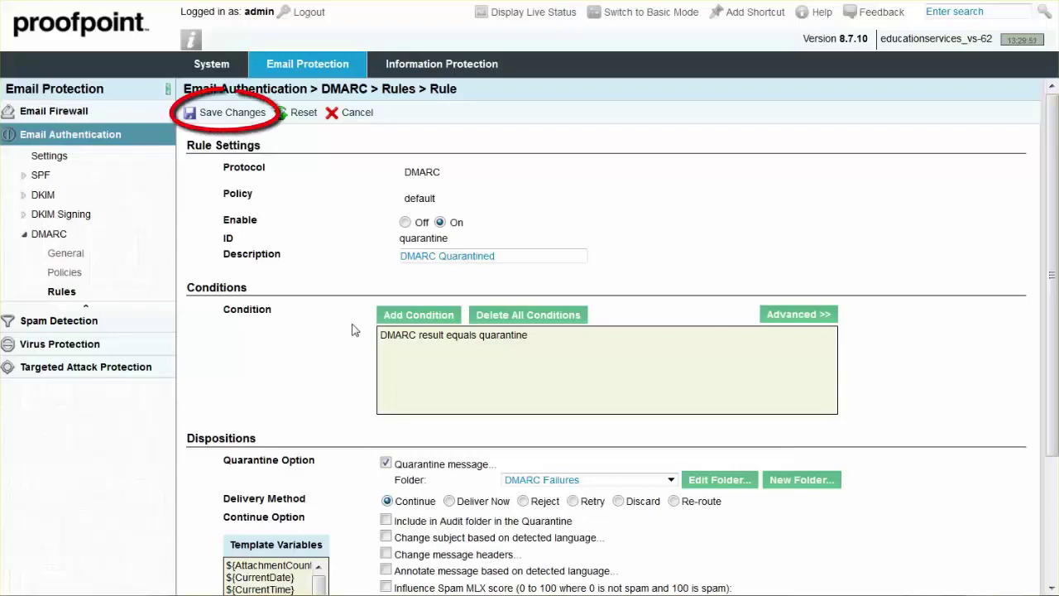
left_click(246, 119)
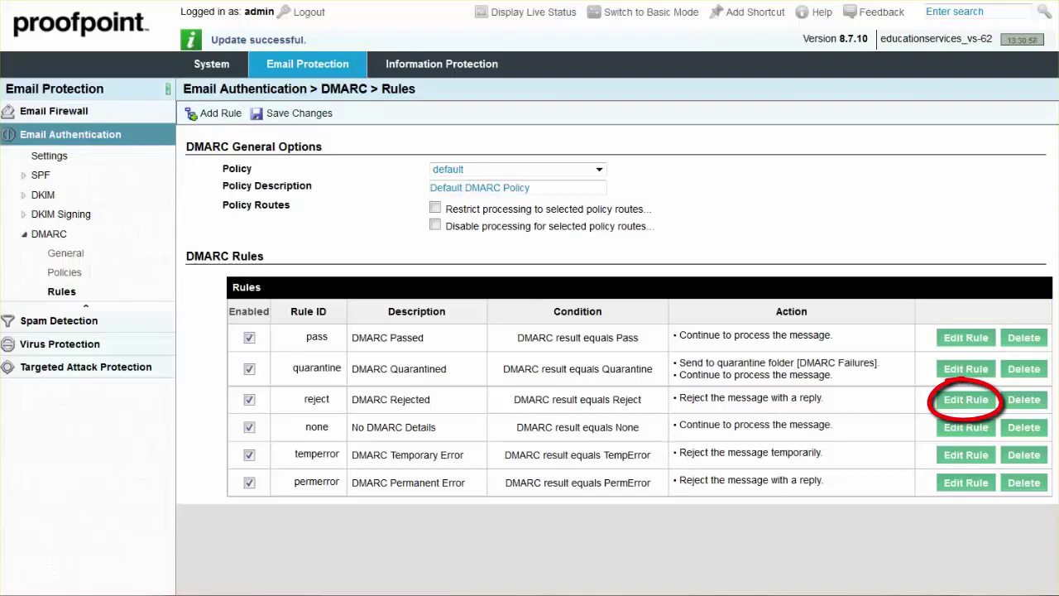
Make the reject rule quarantine to DMARC Failures with Continue delivery, and save.
left_click(966, 401)
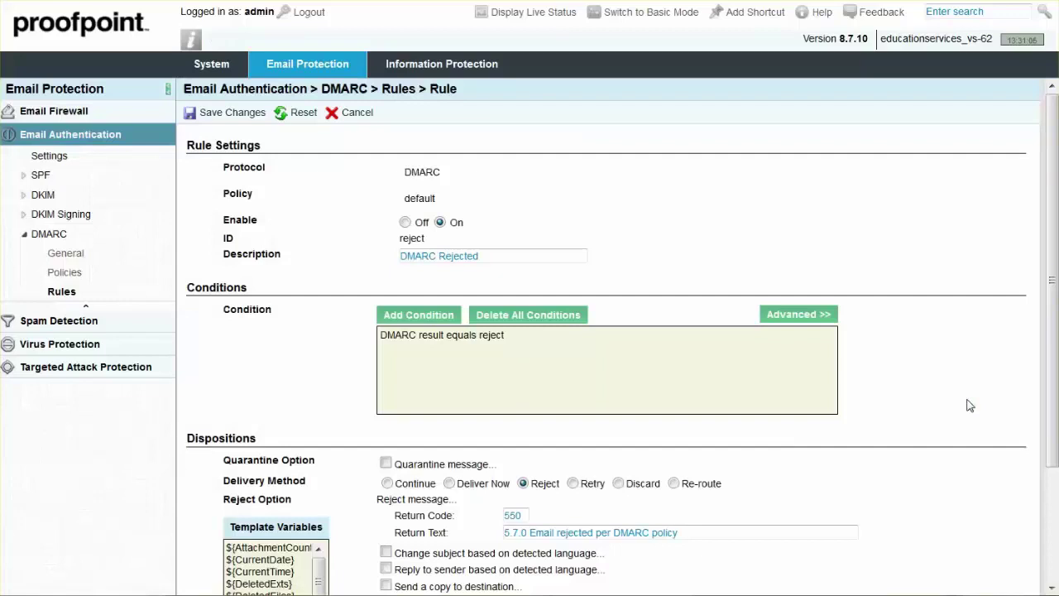
left_click(386, 462)
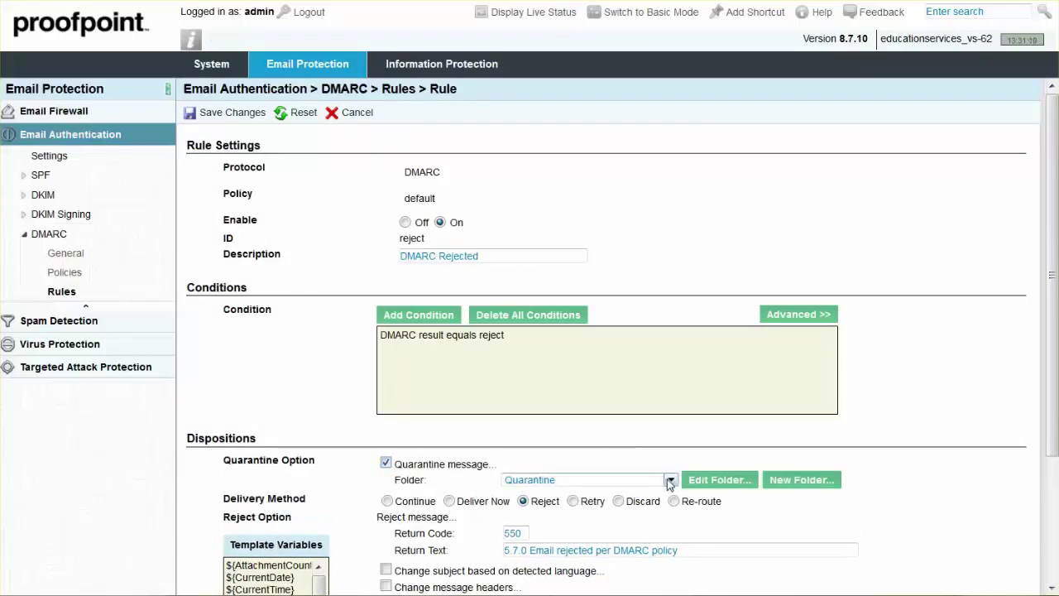
left_click(671, 480)
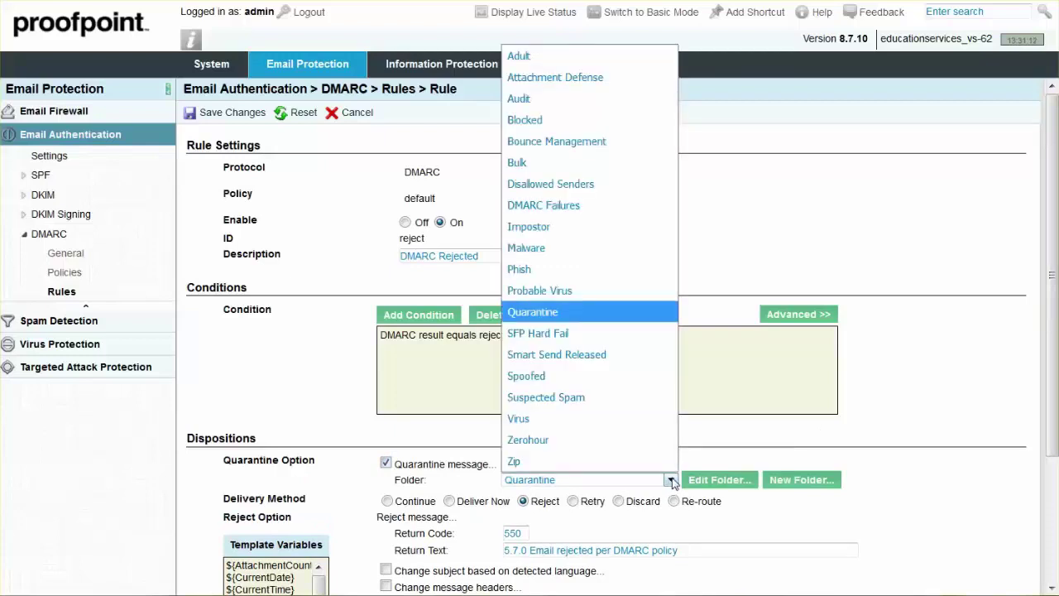
left_click(597, 206)
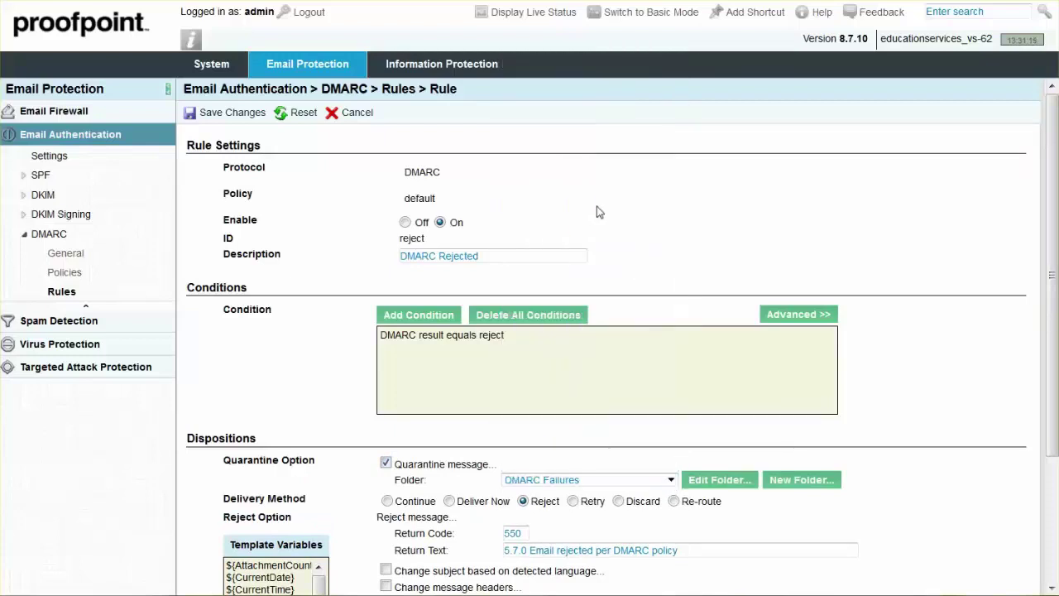
left_click(387, 501)
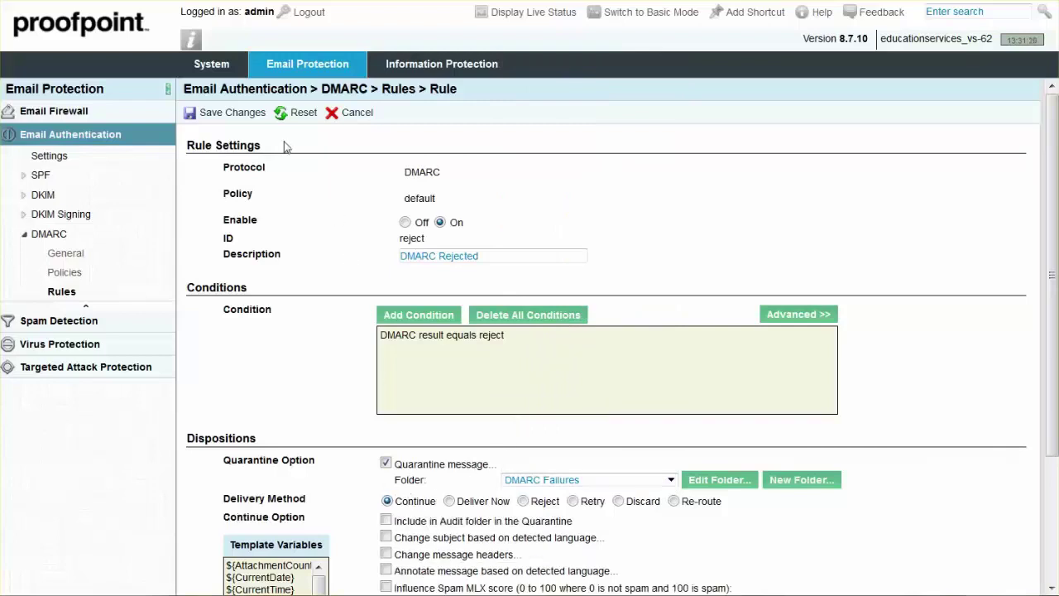
left_click(247, 114)
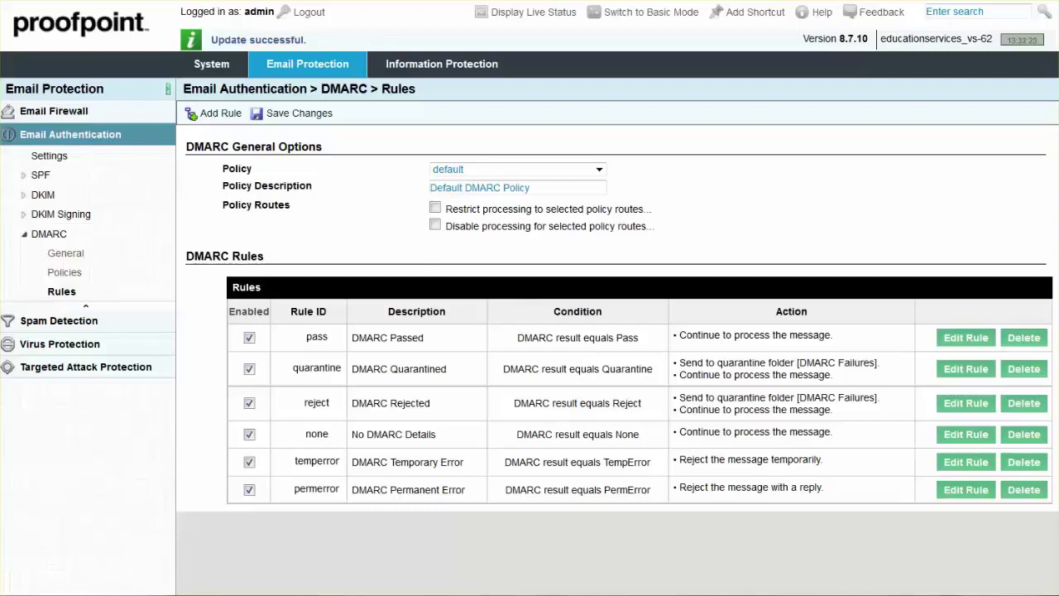
Return to System > Quarantine and open the Folders list, showing DMARC Failures empty.
left_click(213, 68)
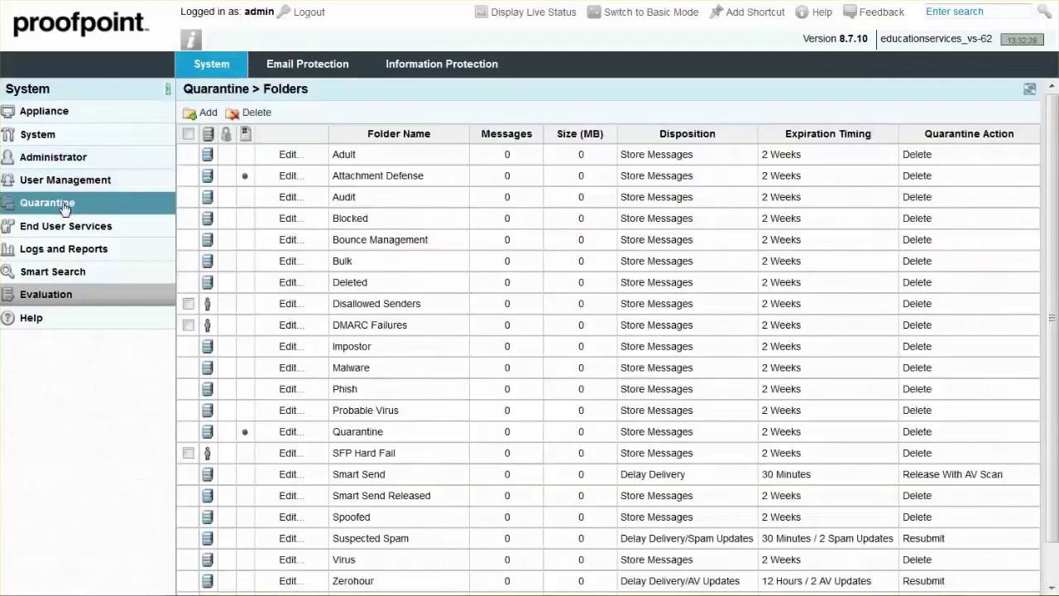
left_click(65, 209)
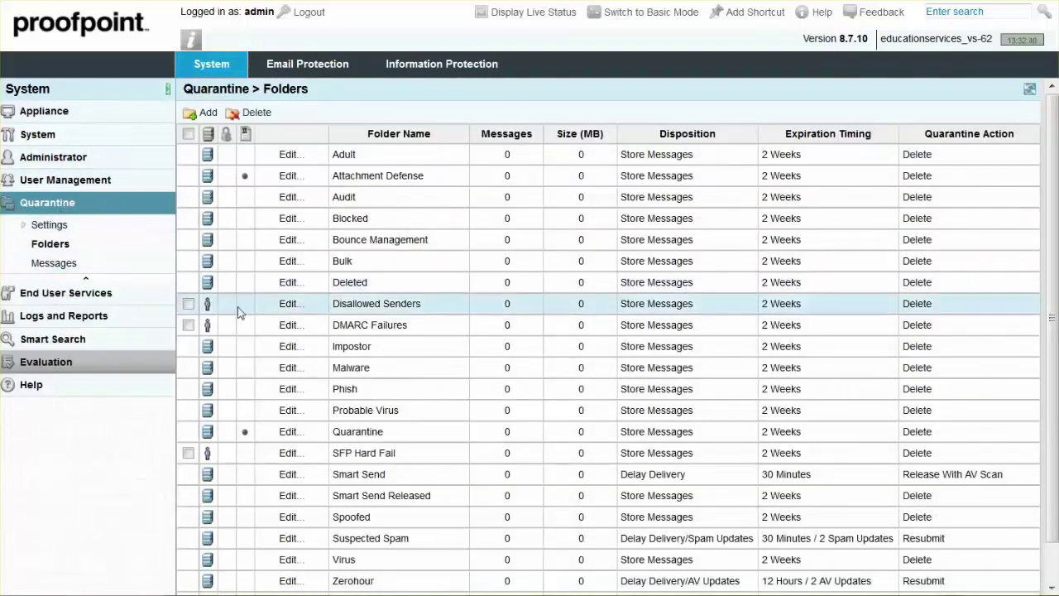
left_click(355, 325)
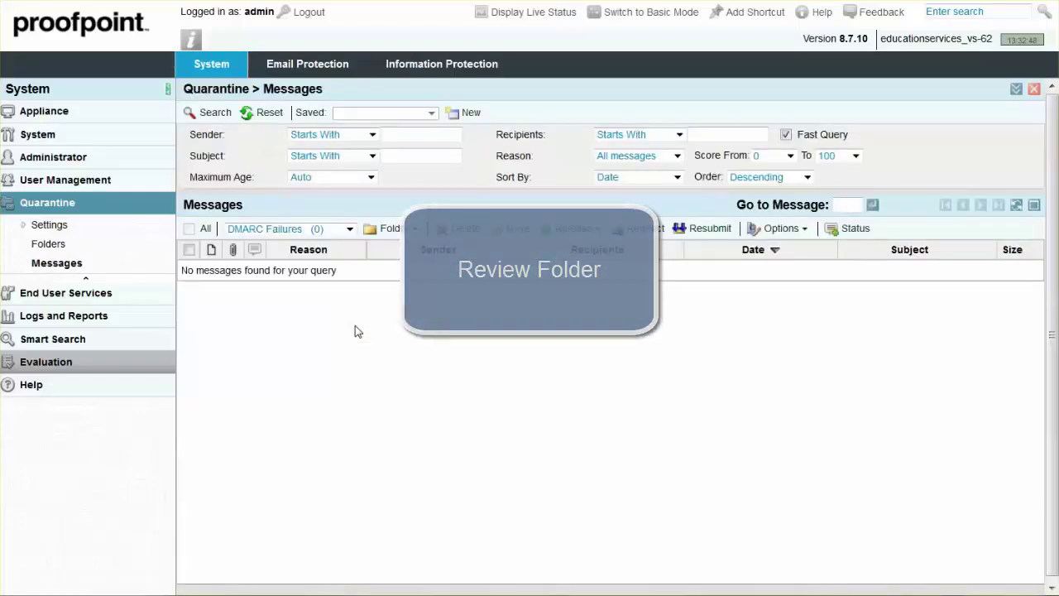
left_click(66, 250)
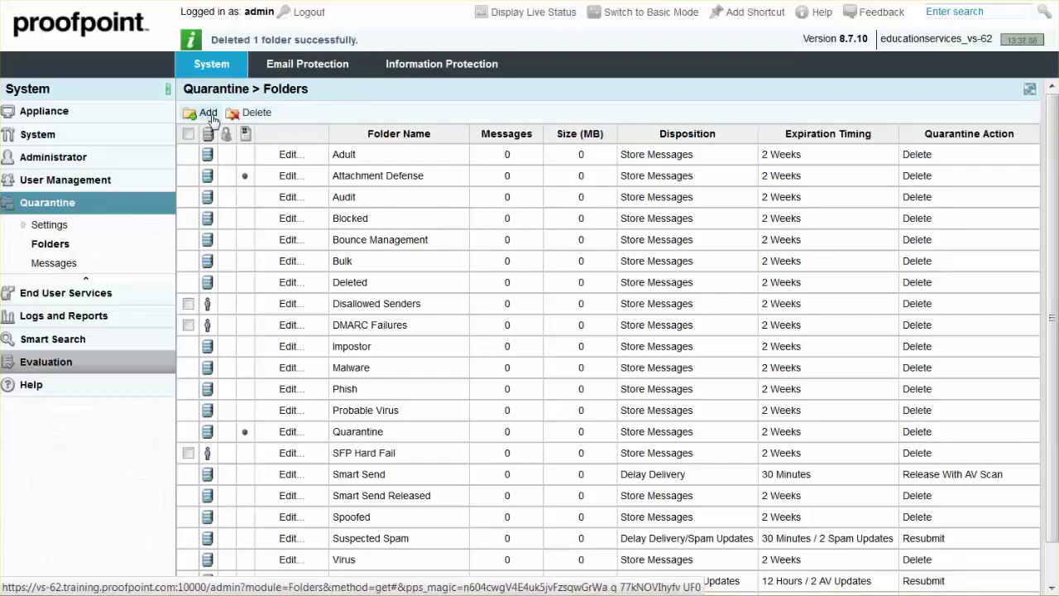
Add a quarantine folder named 'DMARC Quarantine' that keeps messages for 2 weeks.
left_click(209, 113)
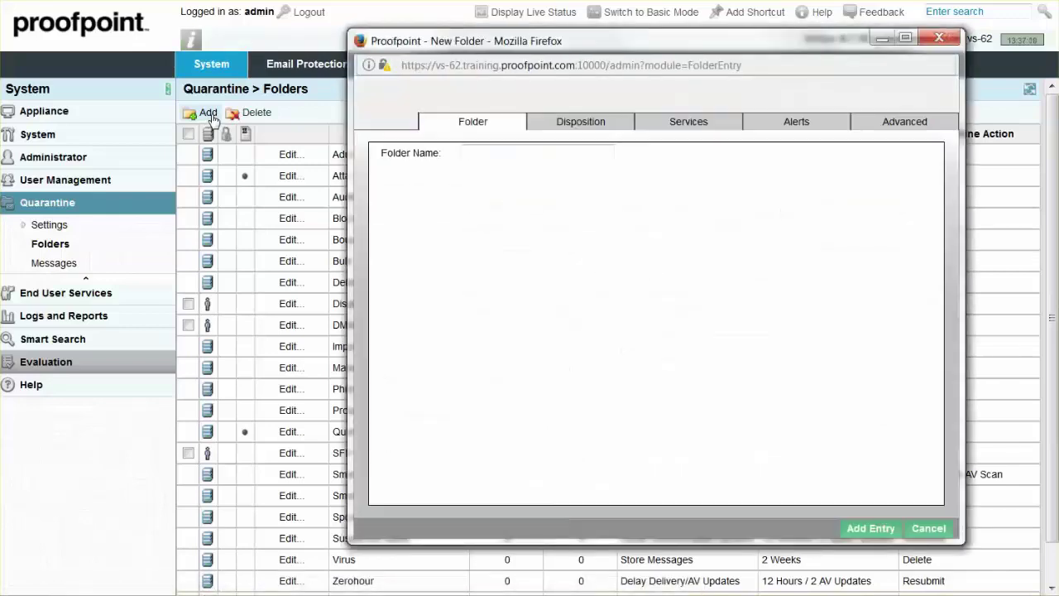
left_click(475, 153)
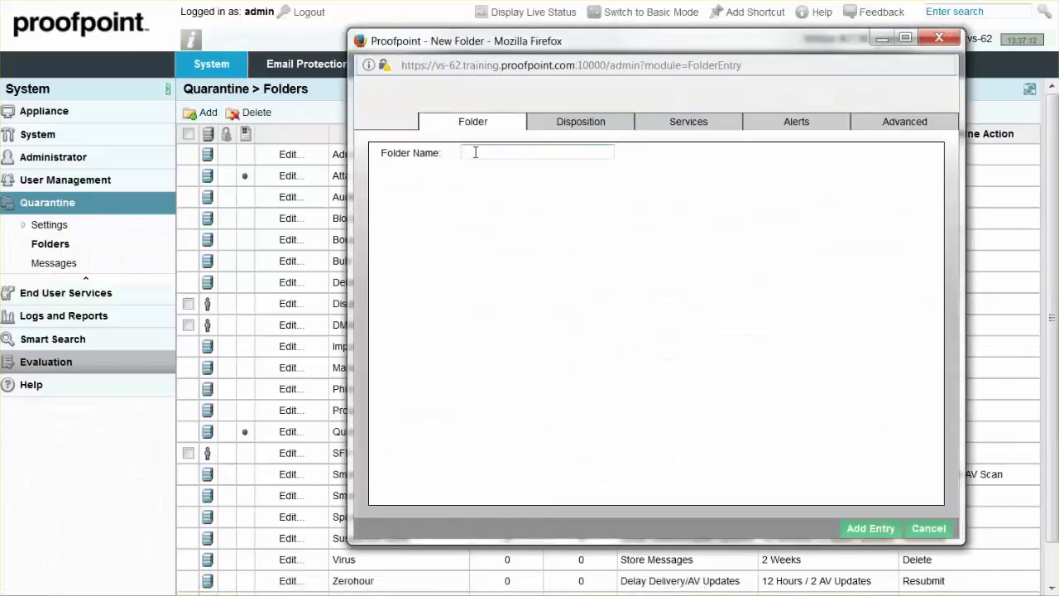
type("DMARC Quarantine")
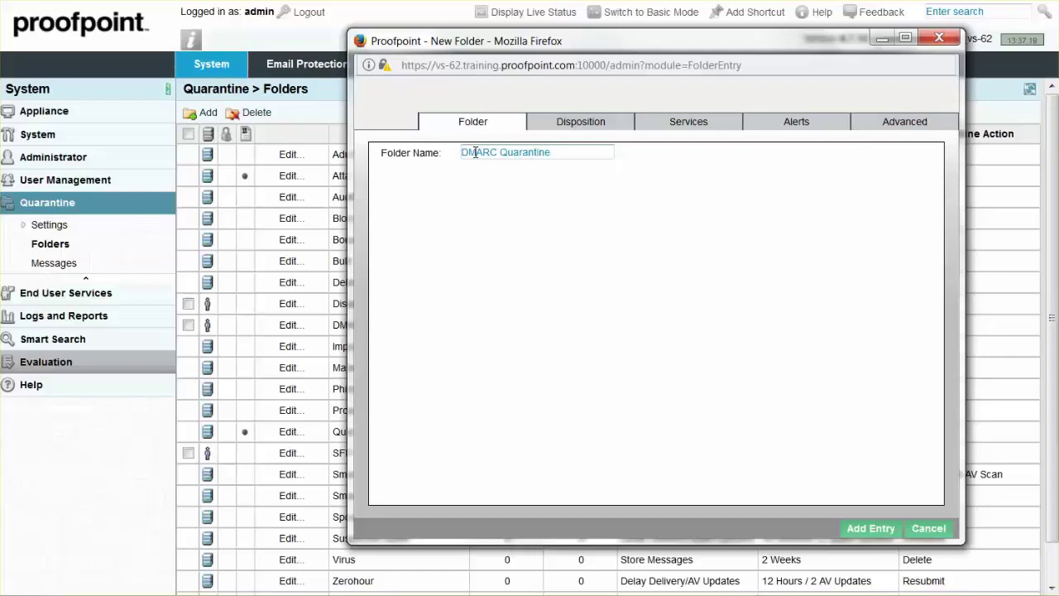
left_click(621, 130)
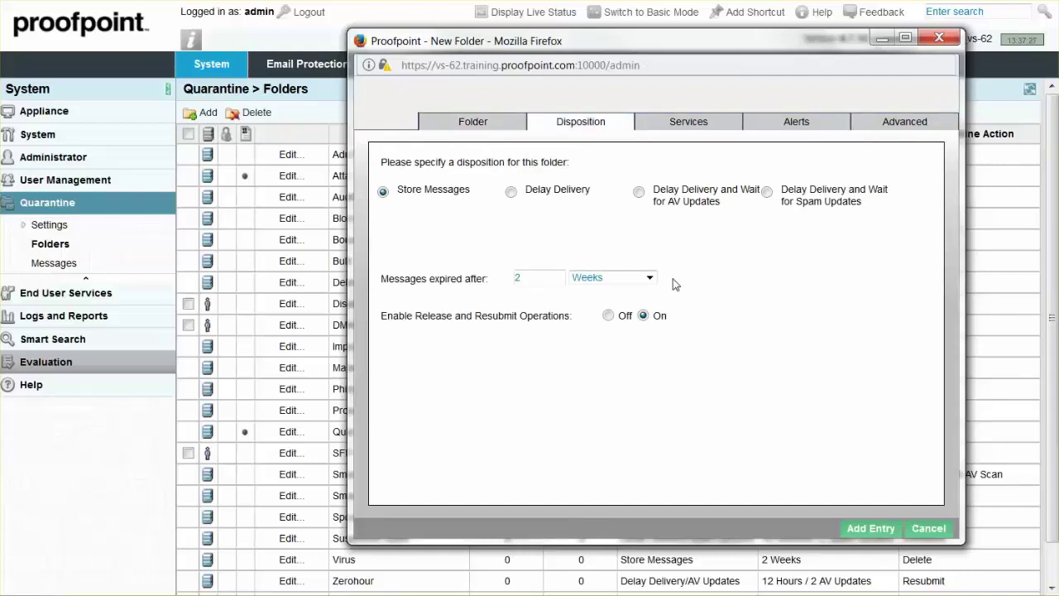
left_click(891, 529)
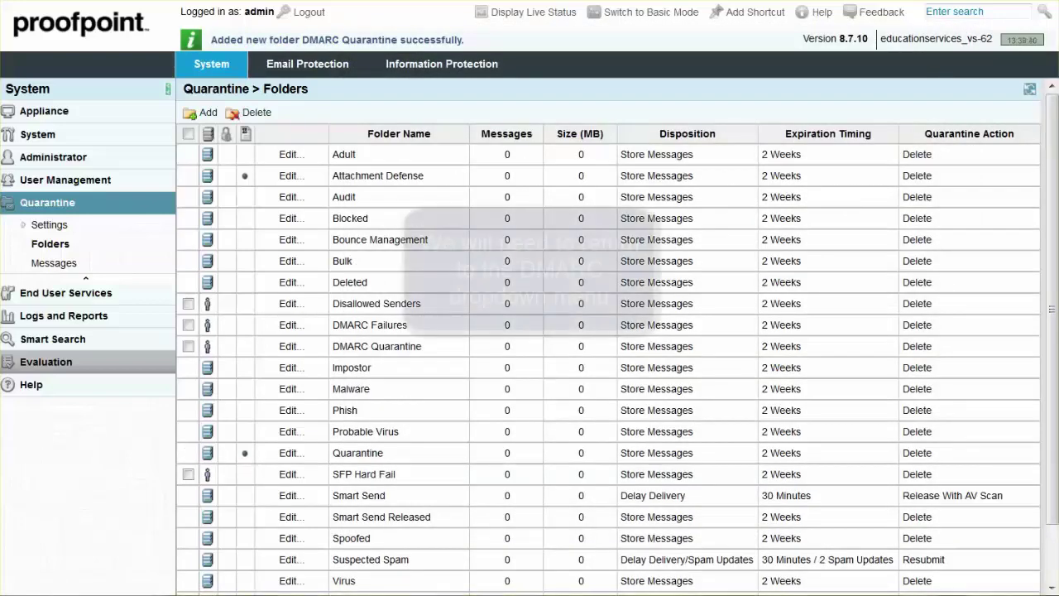
Add DMARC policy 'block' described 'DMARC Blocking Policy', cloning rules from default, and save.
left_click(317, 68)
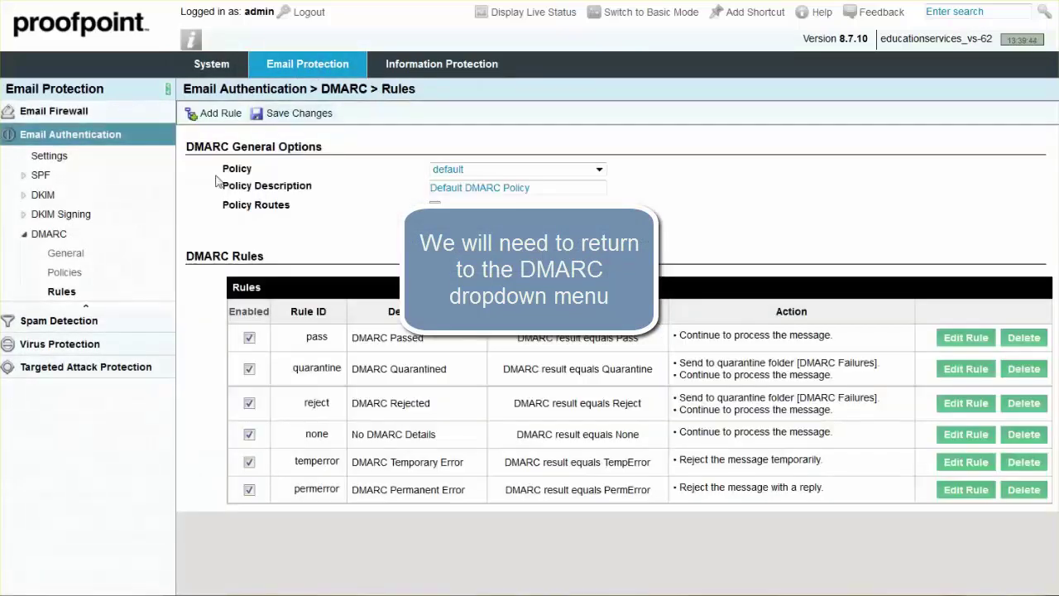
left_click(82, 275)
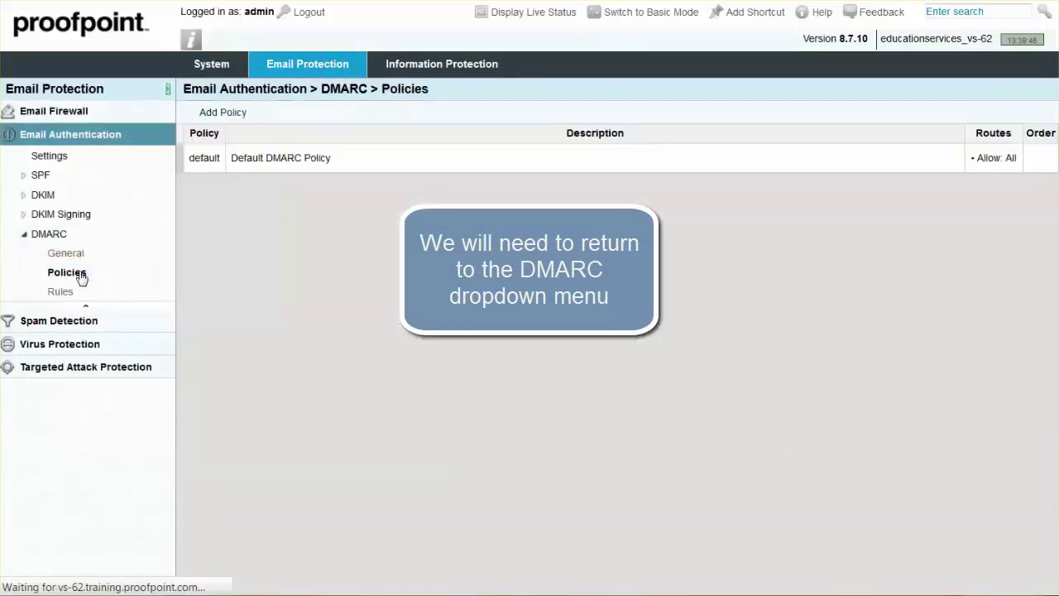
left_click(237, 120)
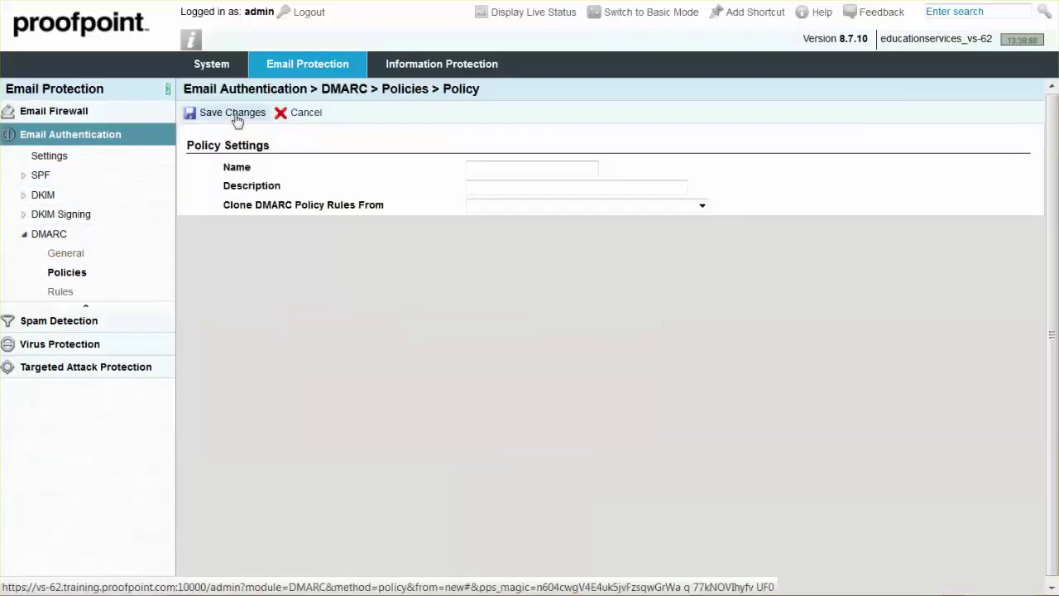
left_click(474, 170)
left_click(482, 170)
type("block")
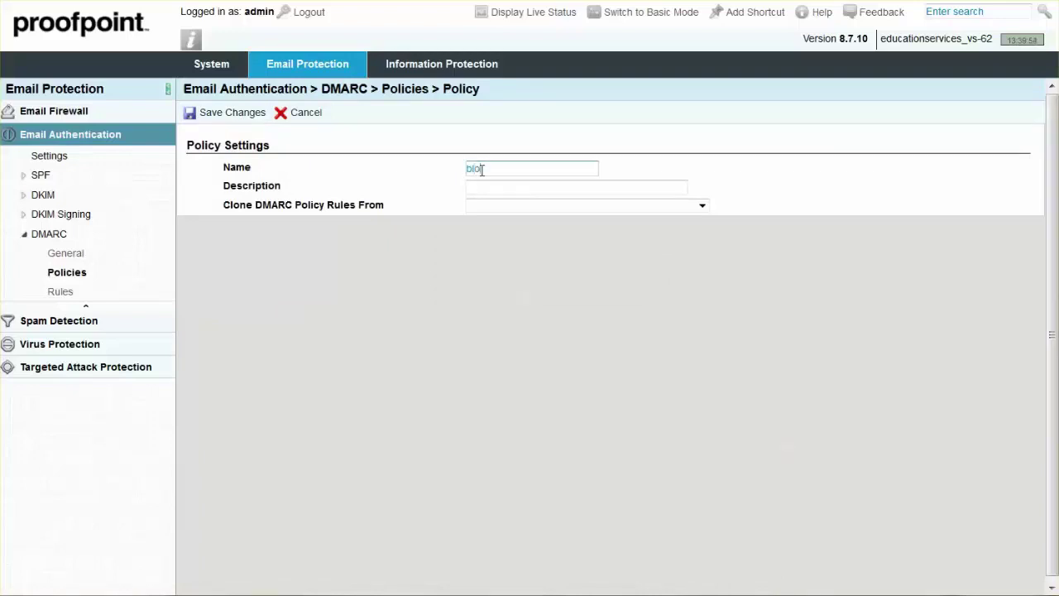
left_click(482, 186)
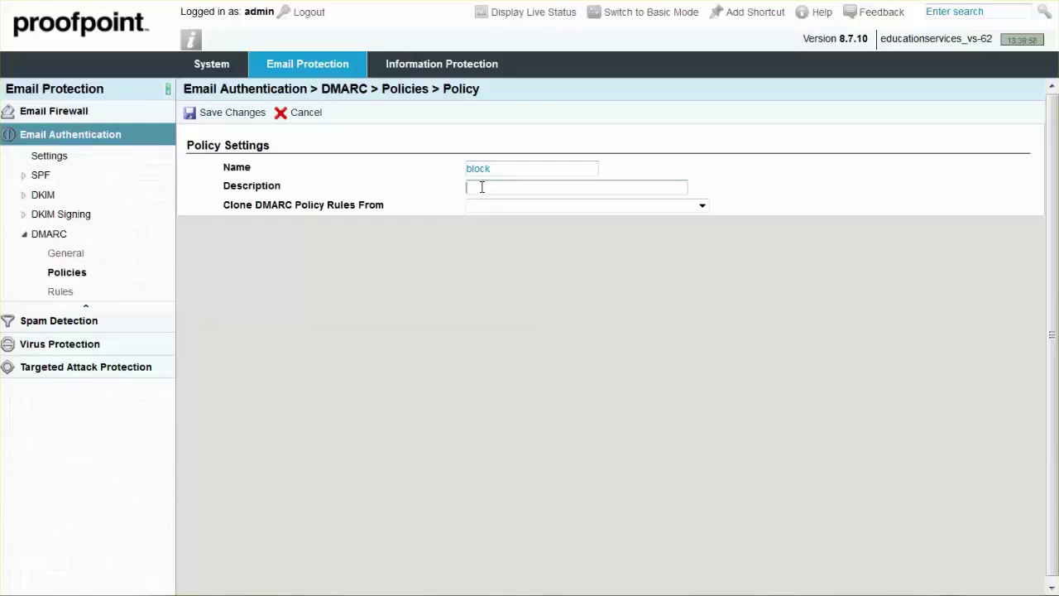
type("DMARC Blocking Policy")
left_click(701, 205)
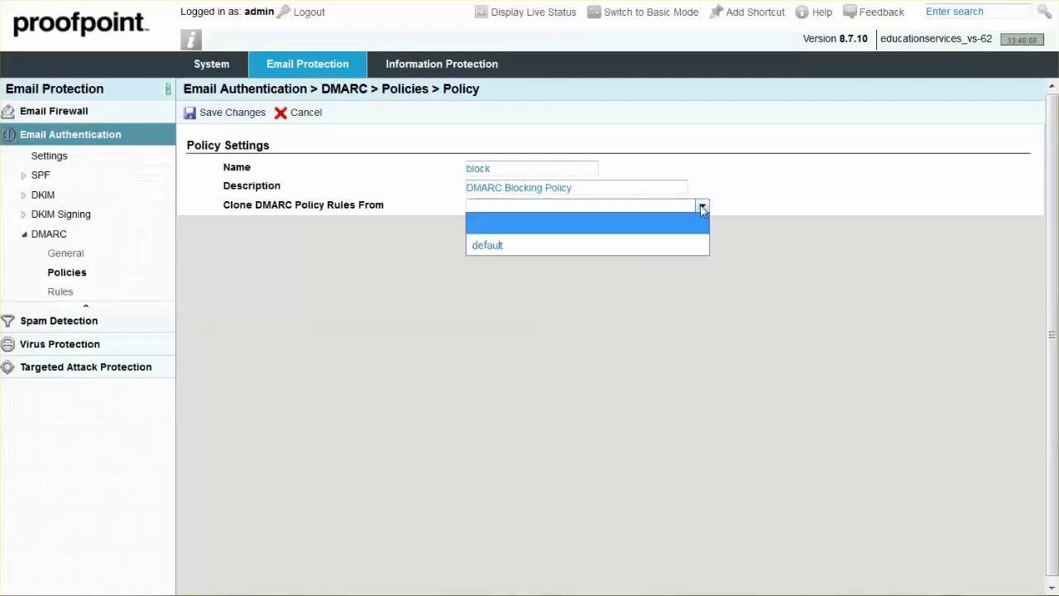
left_click(674, 242)
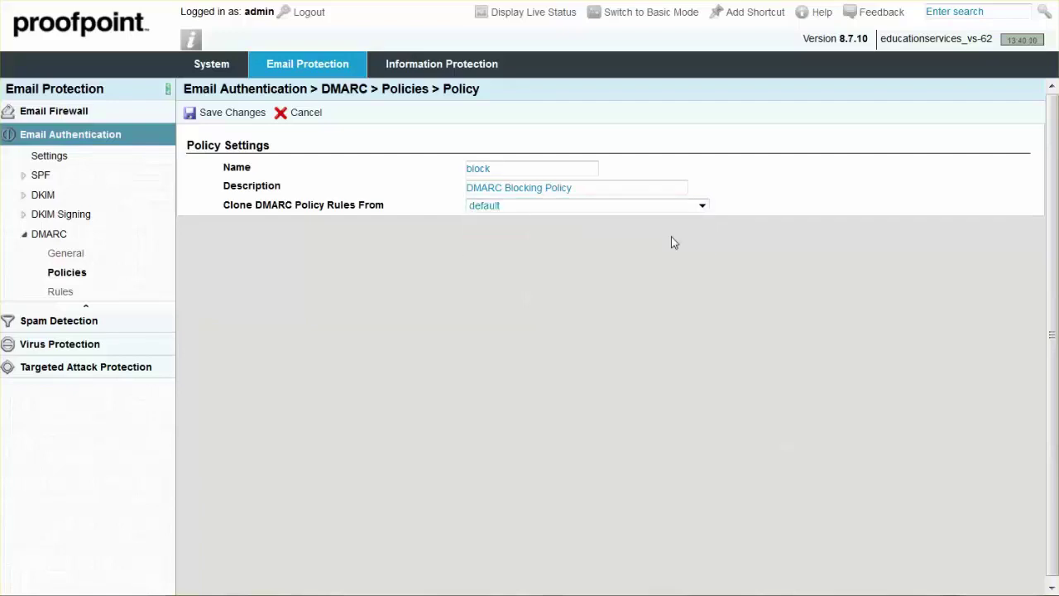
left_click(254, 119)
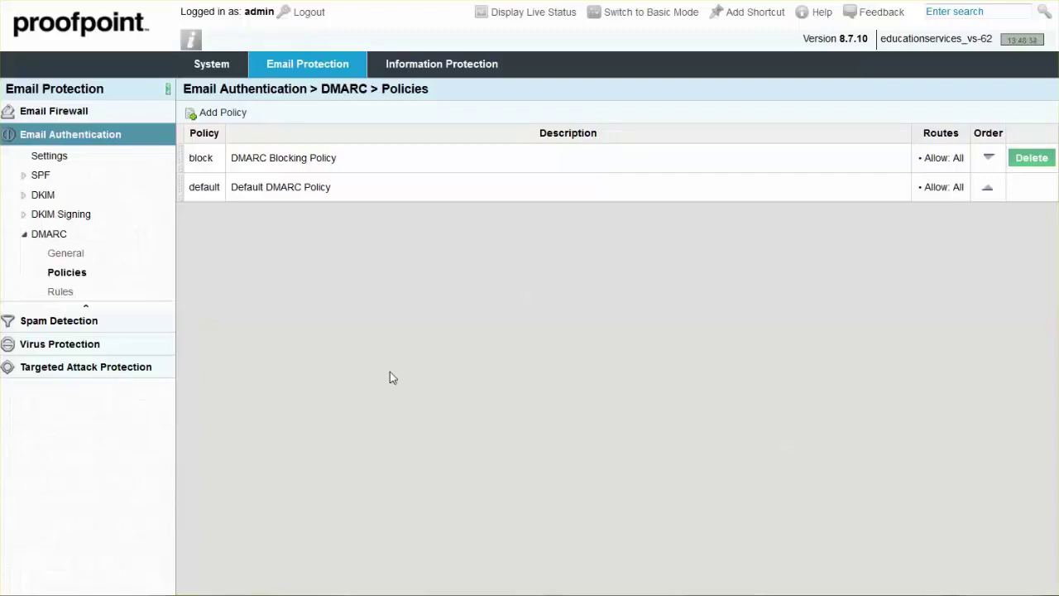
Set block's quarantine rule to folder DMARC Quarantine, Discard, Stop other rules, and save.
left_click(265, 159)
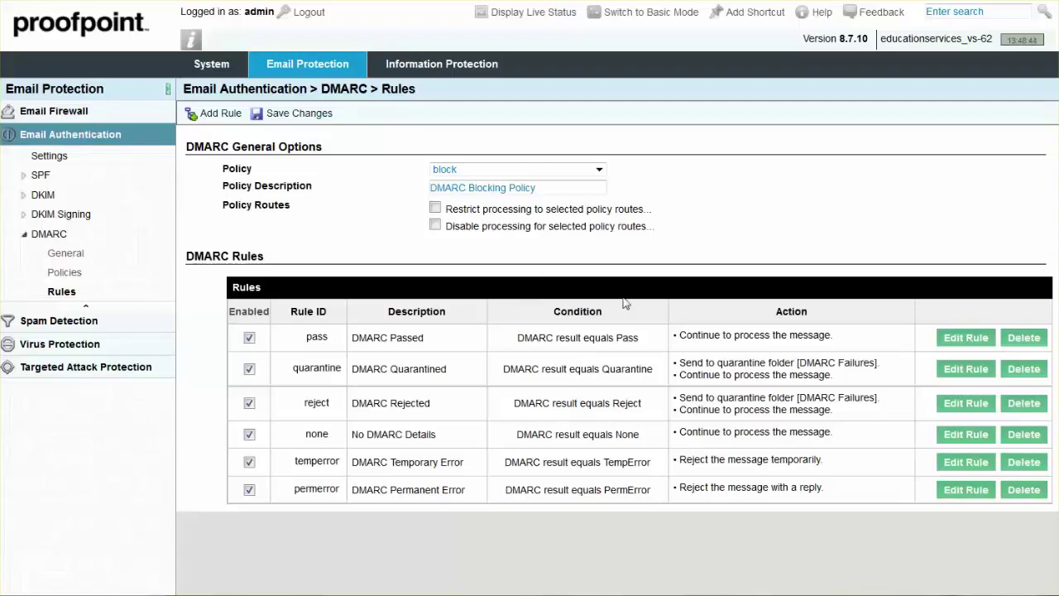
left_click(967, 369)
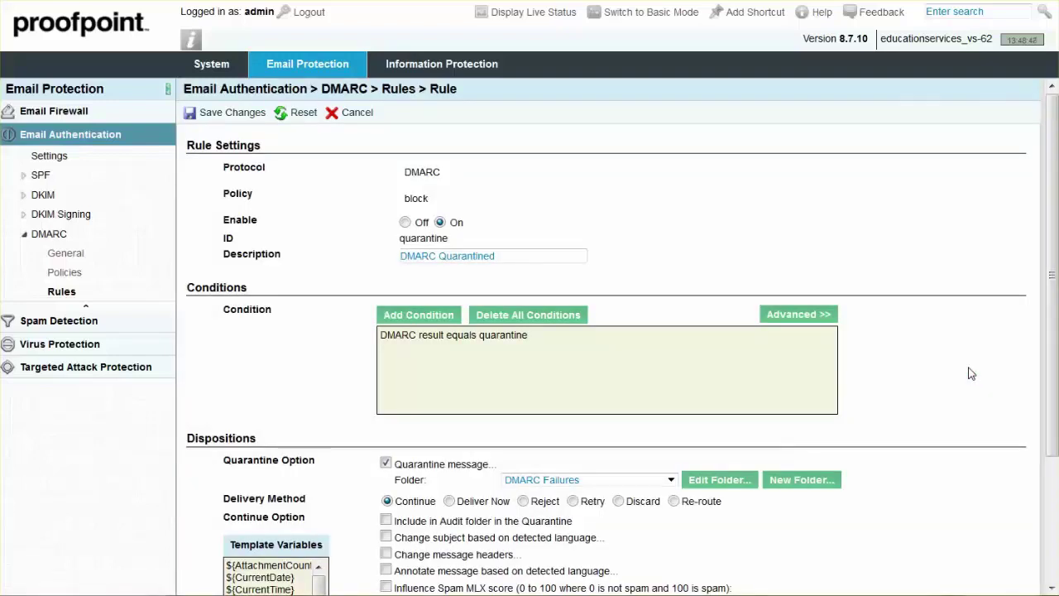
left_click(671, 480)
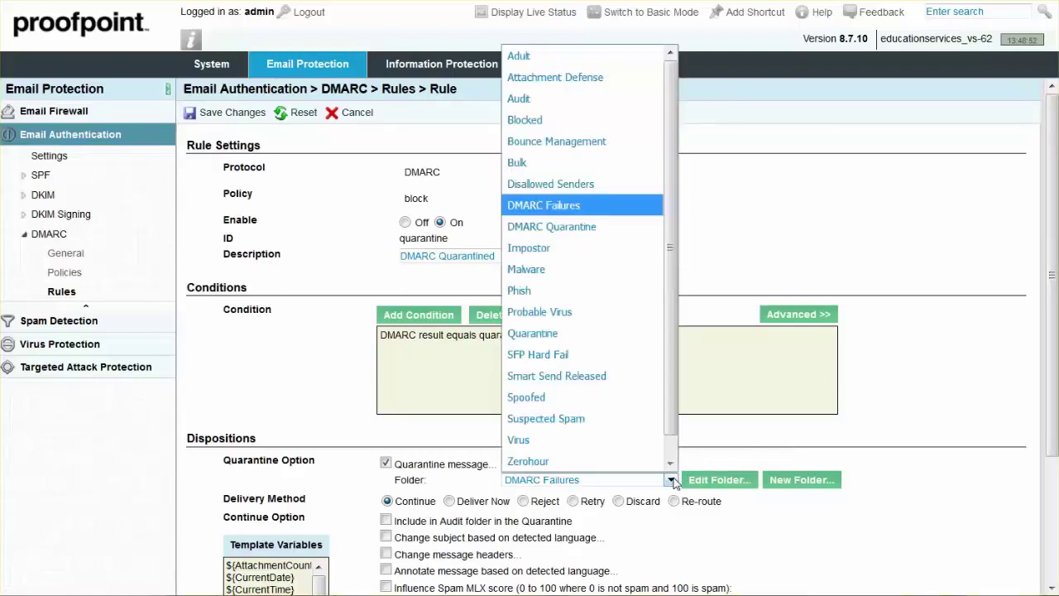
left_click(571, 232)
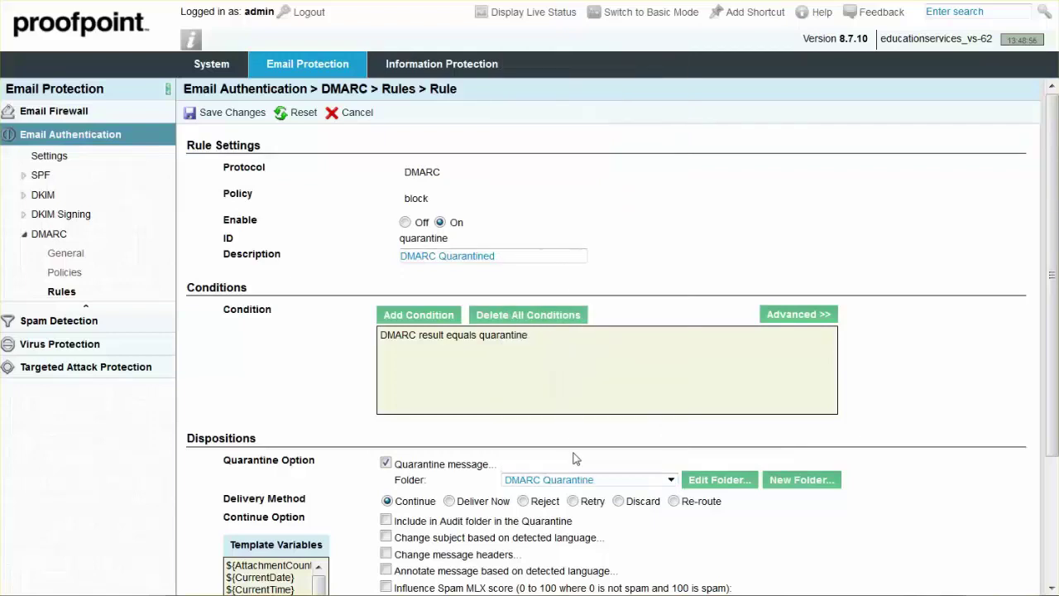
left_click(618, 502)
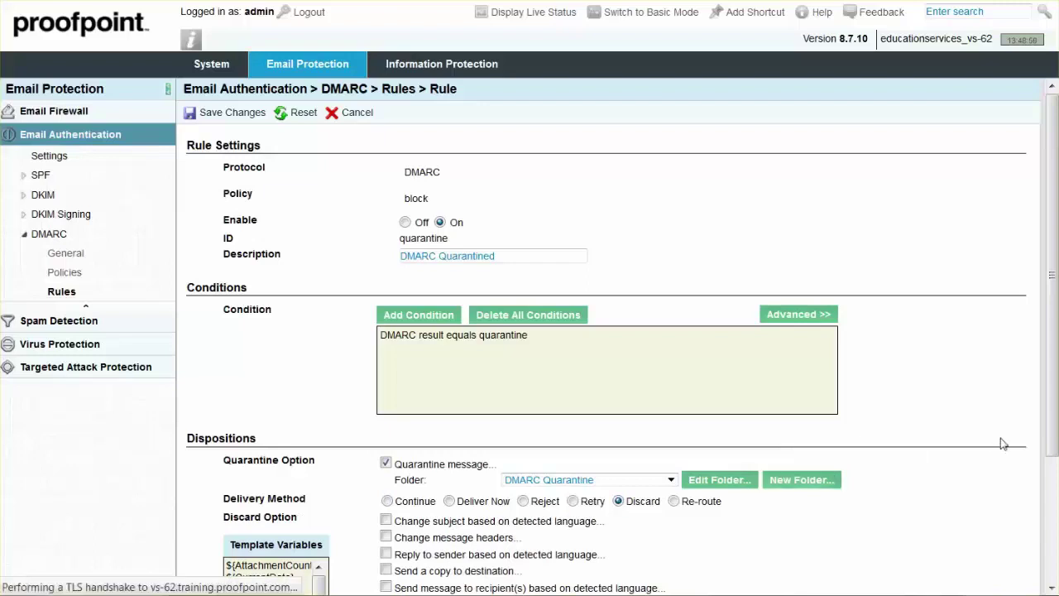
left_click_drag(1049, 432, 1054, 492)
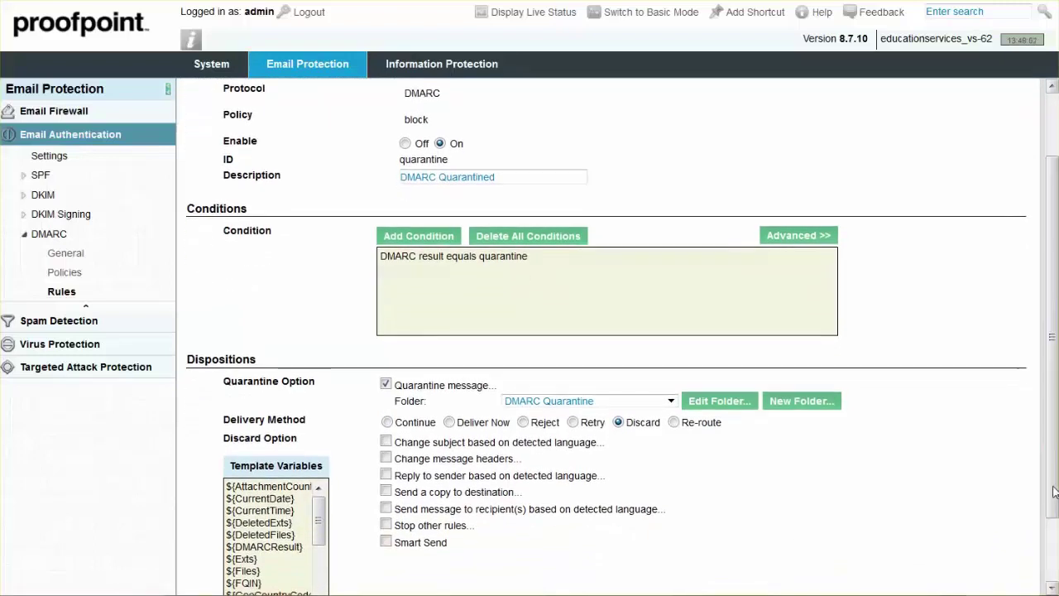
left_click(386, 525)
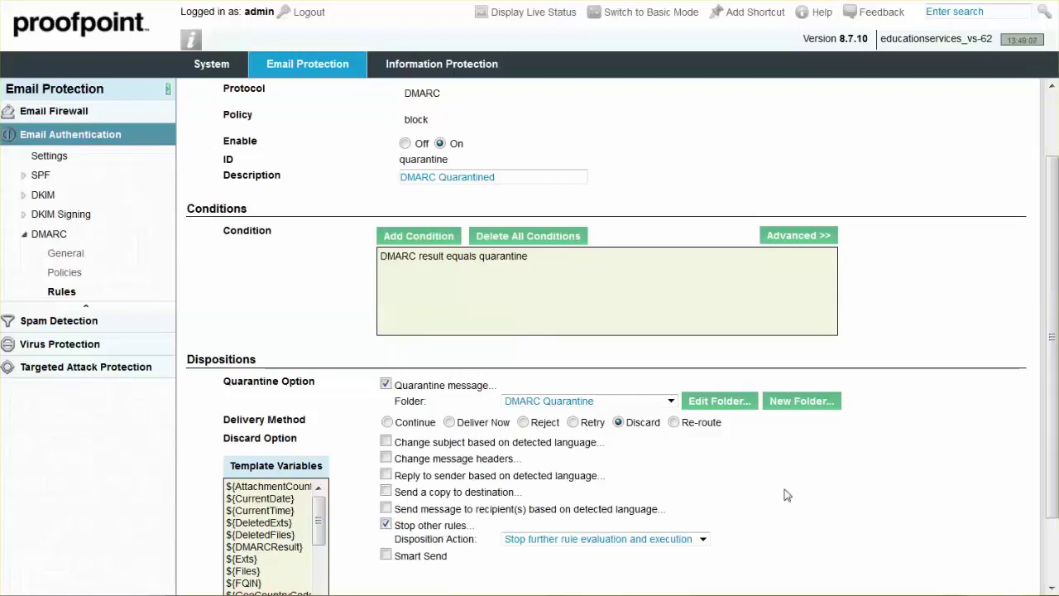
left_click_drag(1052, 457, 1053, 391)
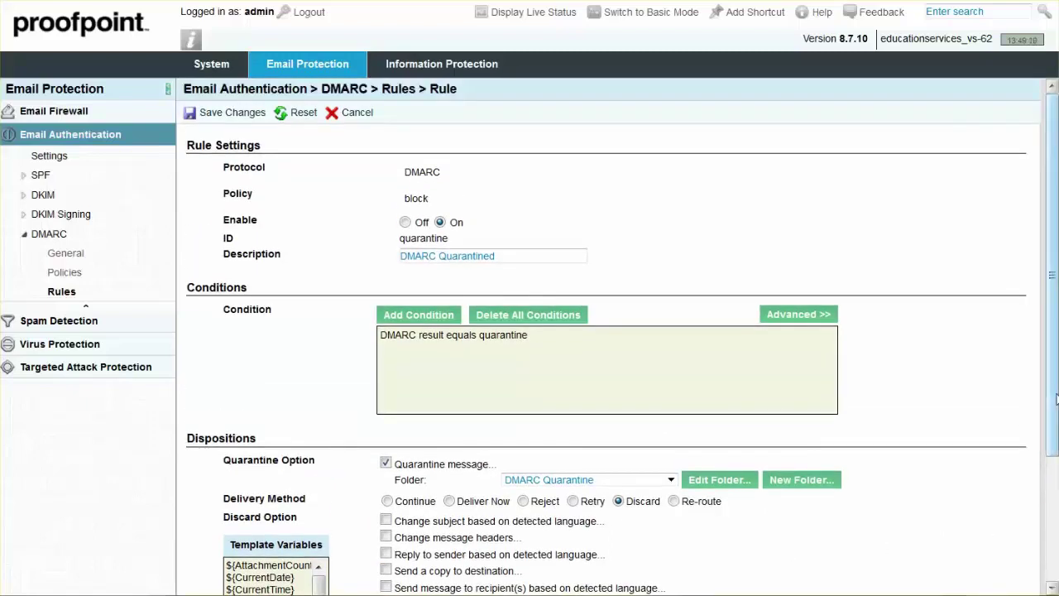
left_click(236, 113)
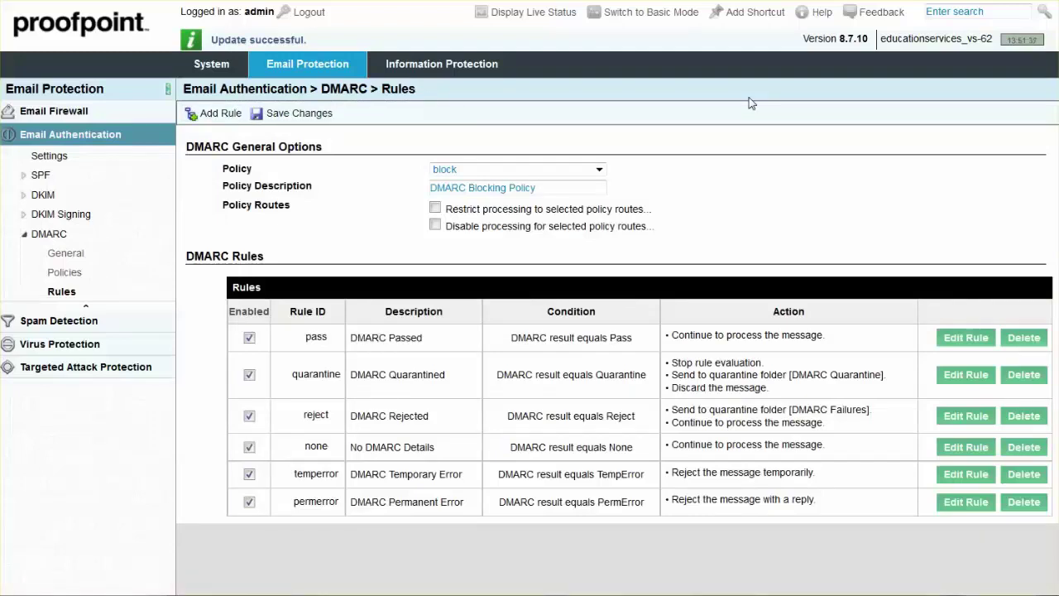
Change the block policy's reject rule from quarantine to reject, with return text '5.7.0 Rejected by DMARC Policy'.
left_click(978, 419)
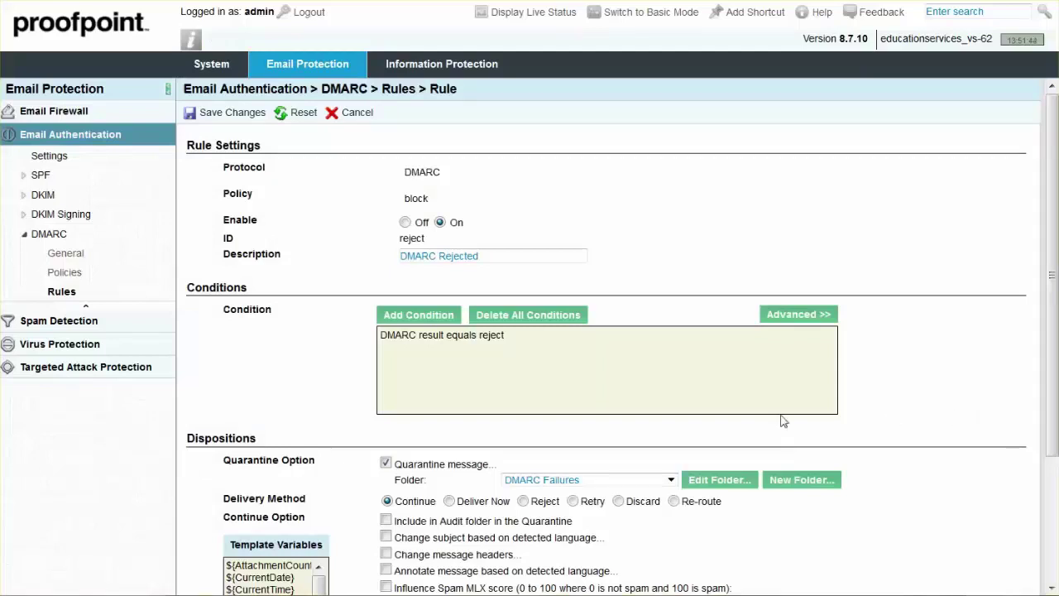
left_click(386, 463)
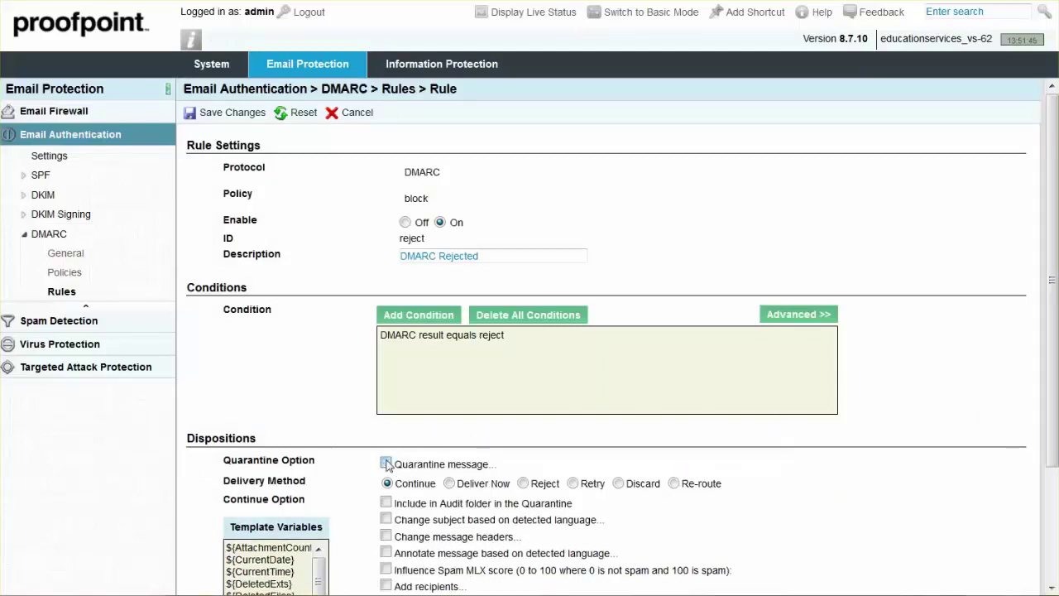
left_click(523, 484)
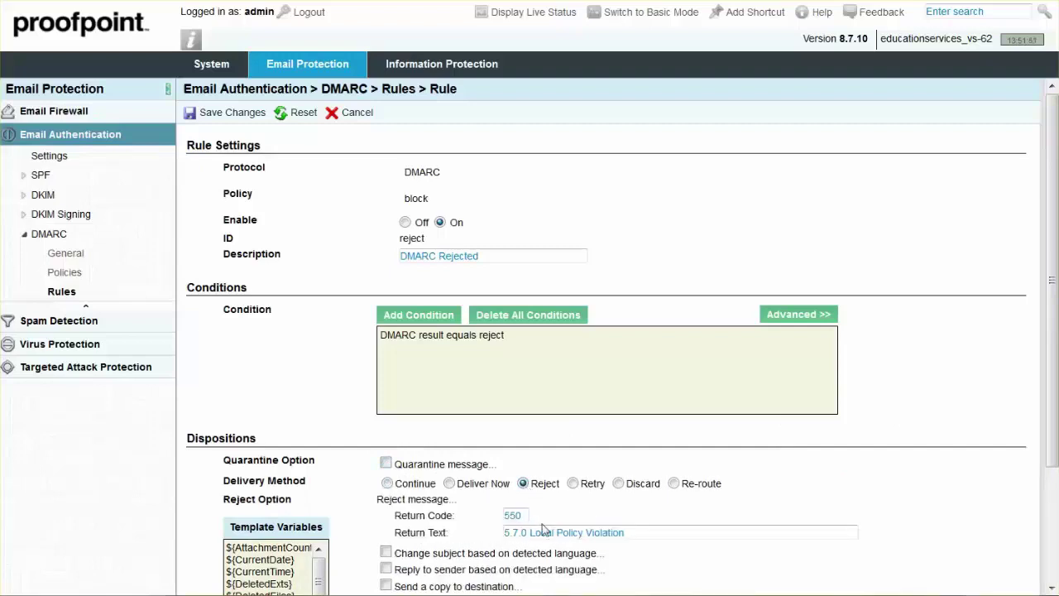
left_click(540, 530)
left_click_drag(530, 533, 639, 534)
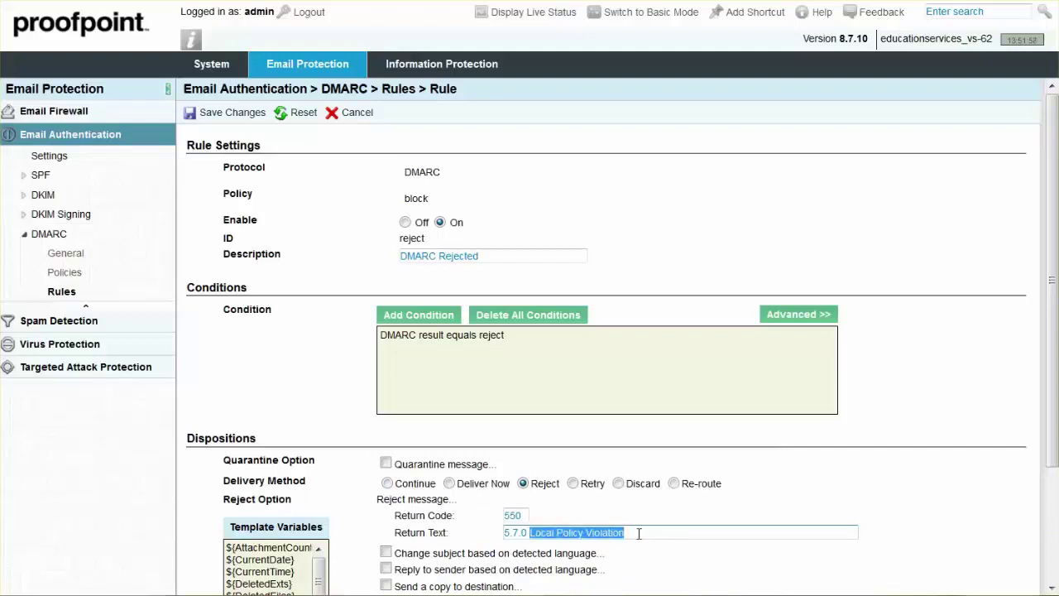
type("Rejected by DMARC Policy")
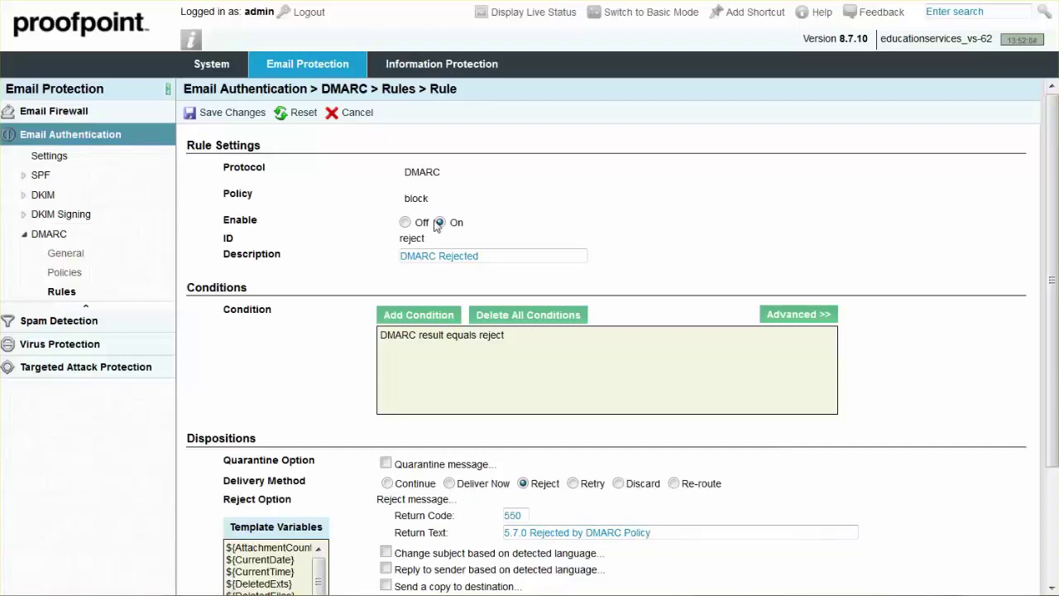
left_click(233, 112)
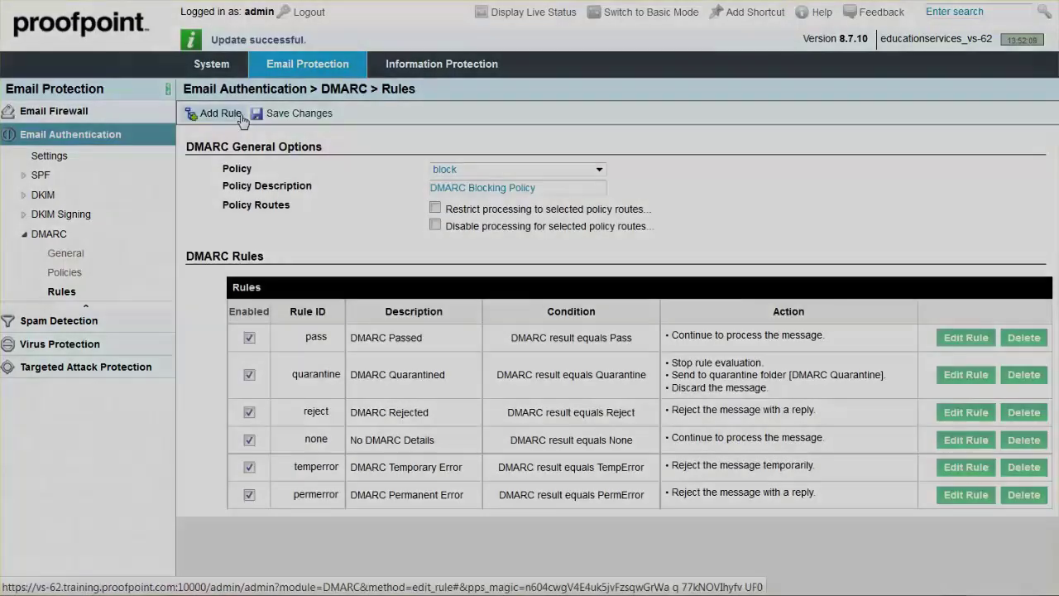